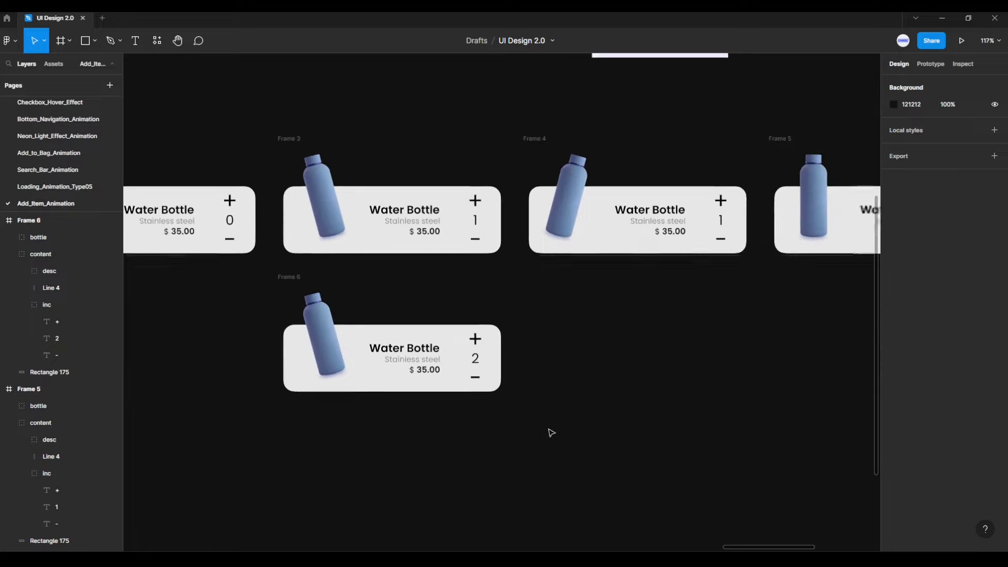
Duplicate Frame 6 into the space beneath Frame 4 and rotate the copy's bottle to -15°.
{"action": "left_click", "coordinate": [265, 275]}
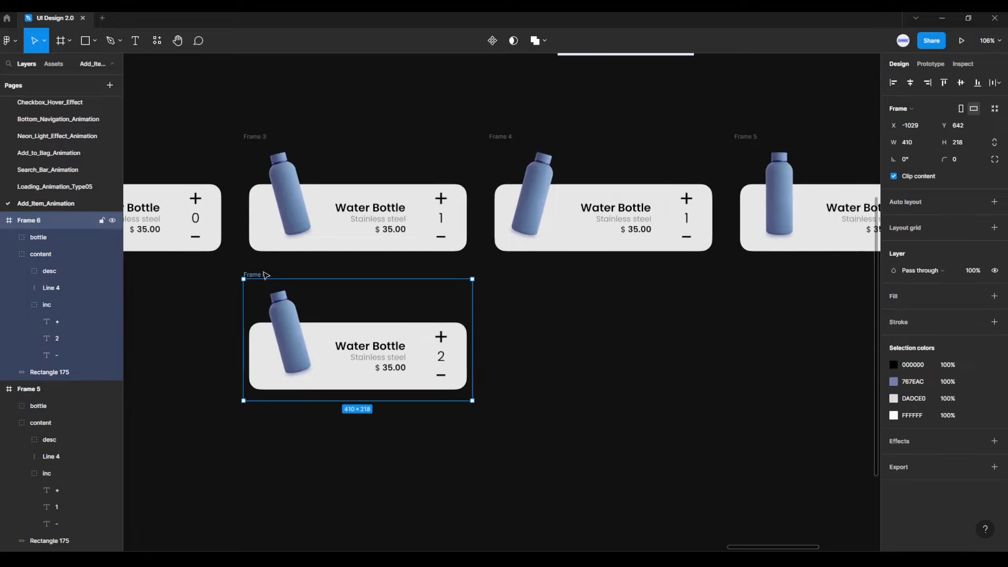
{"action": "left_click_drag", "start_coordinate": [265, 275], "coordinate": [512, 278]}
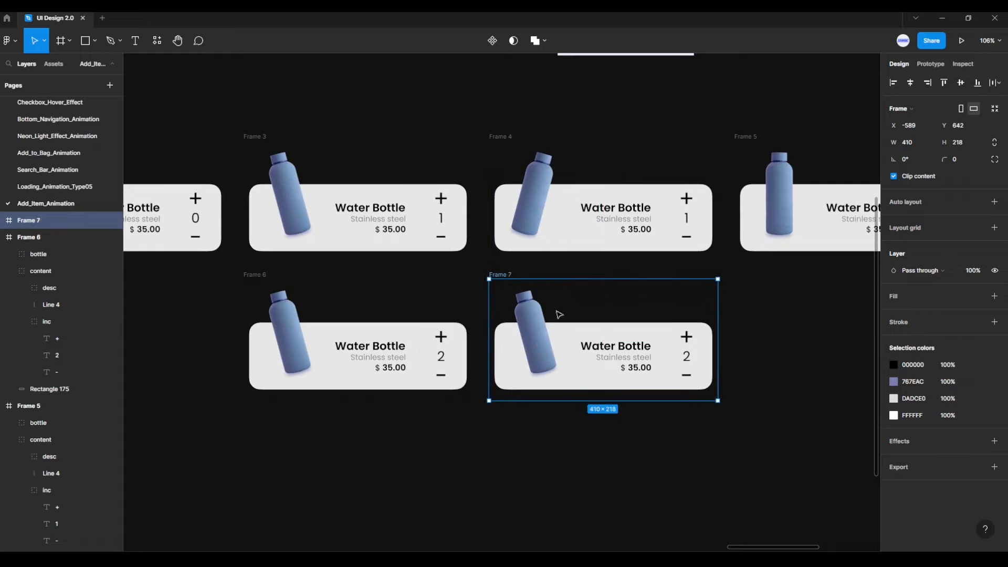
{"action": "scroll", "coordinate": [573, 385], "scroll_direction": "up", "scroll_amount": 1}
{"action": "scroll", "coordinate": [573, 385], "scroll_direction": "up", "scroll_amount": 3}
{"action": "left_click", "coordinate": [549, 358]}
{"action": "left_click_drag", "start_coordinate": [560, 370], "coordinate": [533, 383]}
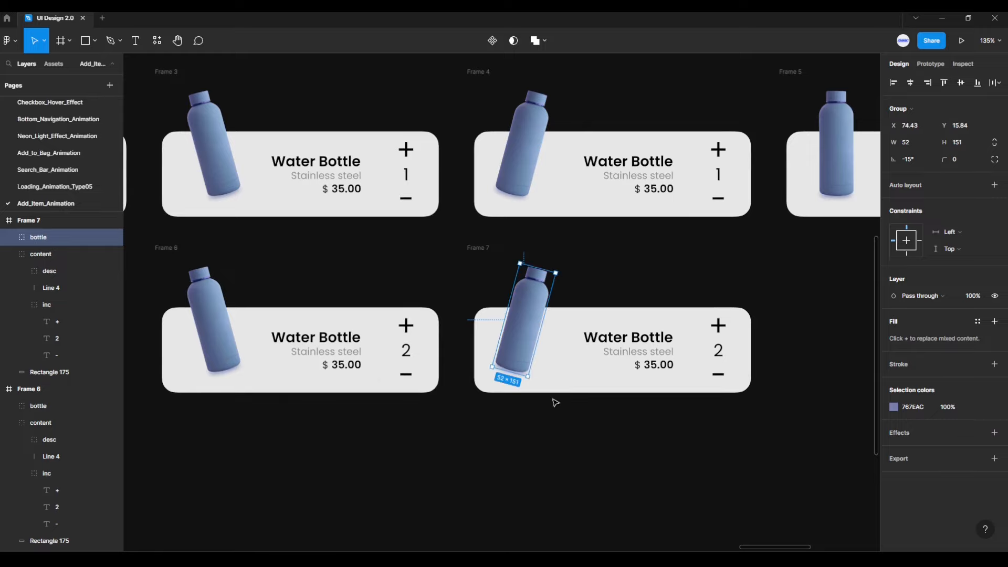
{"action": "left_click", "coordinate": [480, 228]}
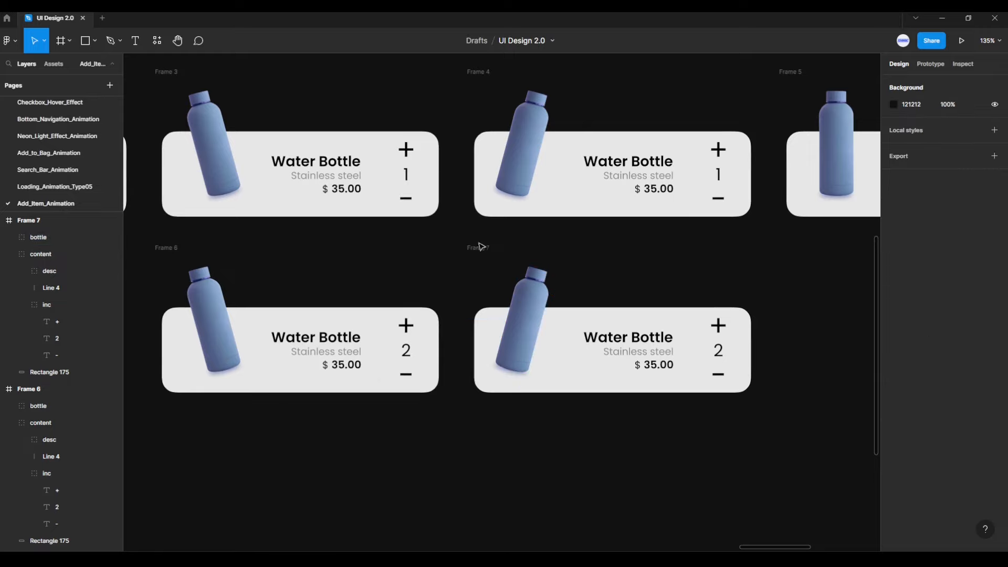
Duplicate Frame 7 into the space beneath Frame 5 and rotate the copy's bottle upright to 0°.
{"action": "left_click", "coordinate": [479, 247]}
{"action": "scroll", "coordinate": [522, 260], "scroll_direction": "down", "scroll_amount": 5}
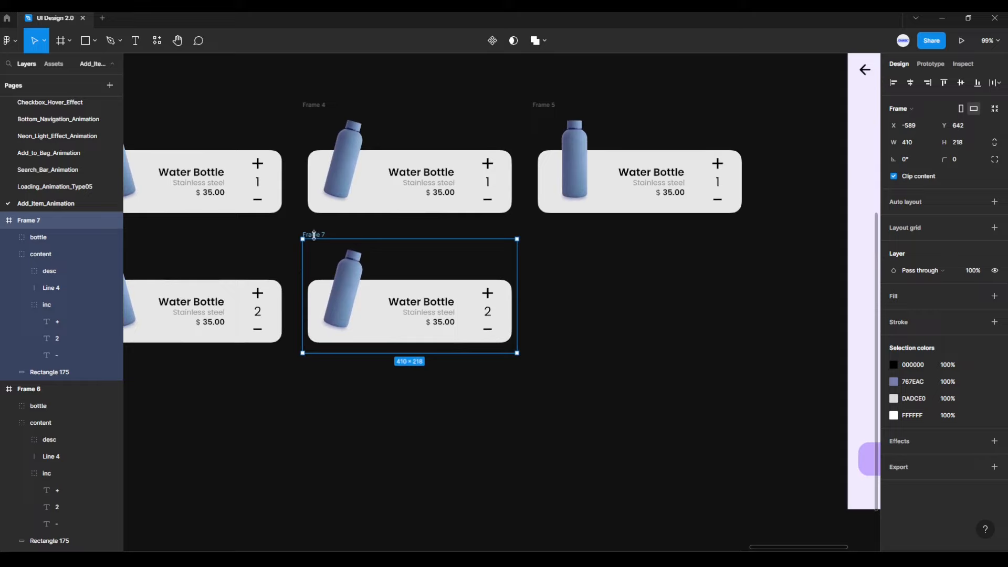
{"action": "left_click_drag", "start_coordinate": [318, 237], "coordinate": [549, 239]}
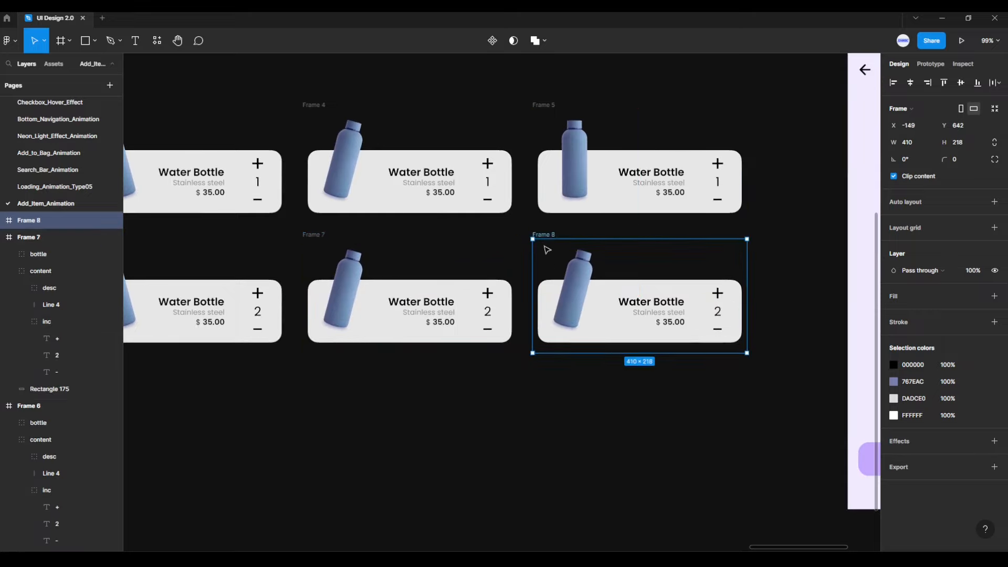
{"action": "left_click", "coordinate": [580, 313]}
{"action": "left_click_drag", "start_coordinate": [584, 332], "coordinate": [589, 330]}
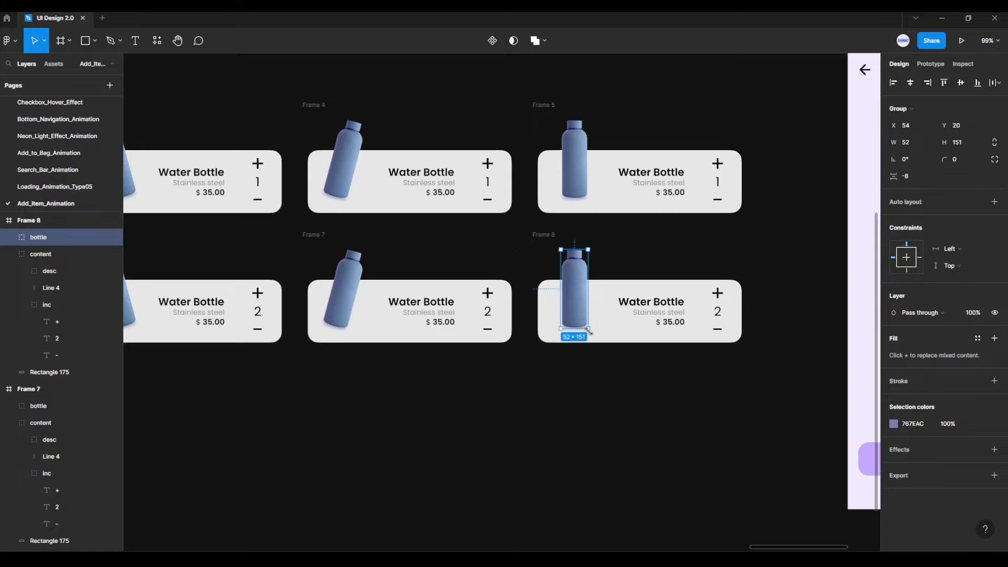
{"action": "left_click", "coordinate": [553, 407]}
Combine all seven water bottle frames, Frame 2 through Frame 8, into one component set.
{"action": "scroll", "coordinate": [512, 419], "scroll_direction": "down", "scroll_amount": 2}
{"action": "left_click_drag", "start_coordinate": [512, 421], "coordinate": [659, 434]}
{"action": "scroll", "coordinate": [644, 427], "scroll_direction": "down", "scroll_amount": 3}
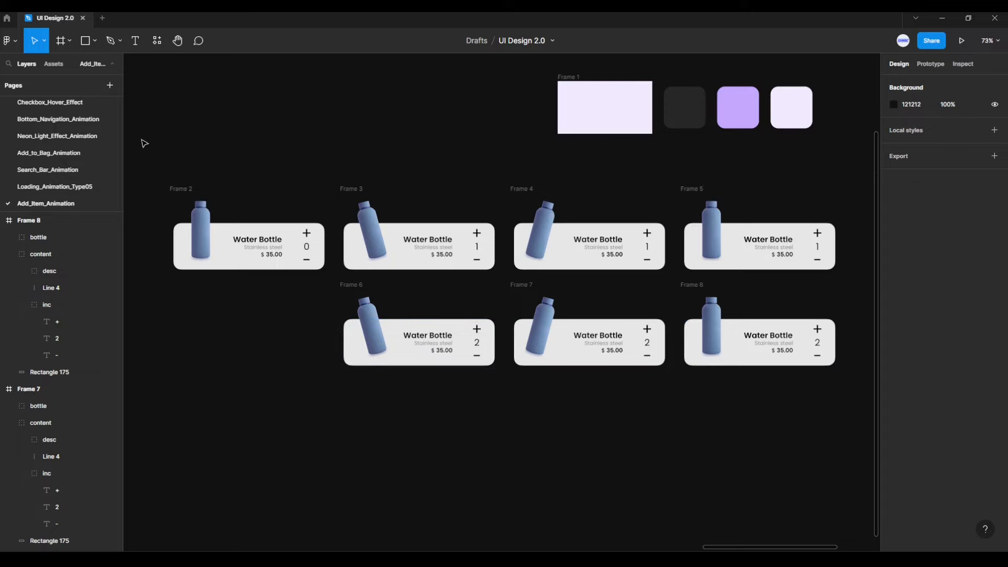
{"action": "left_click_drag", "start_coordinate": [139, 142], "coordinate": [851, 408]}
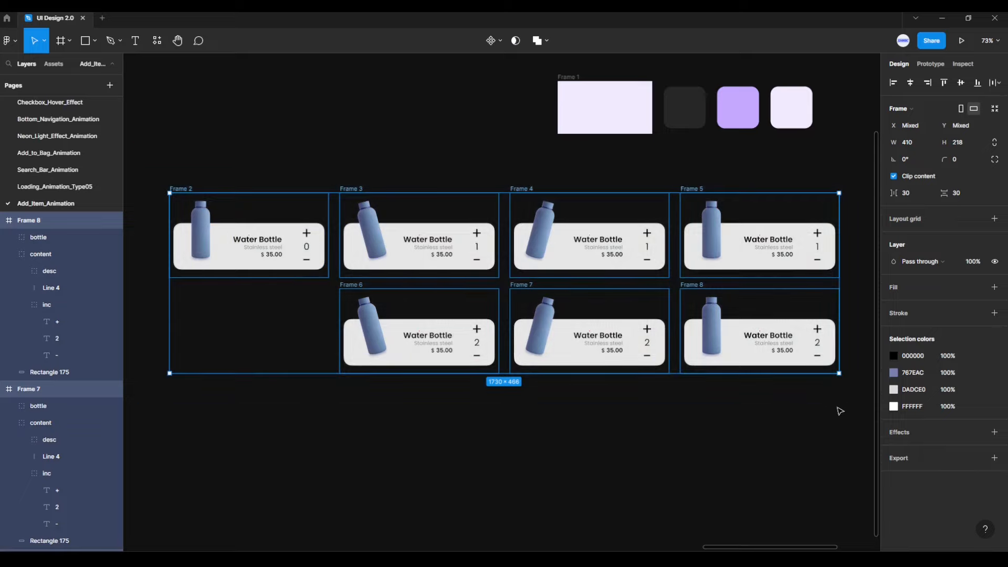
{"action": "left_click", "coordinate": [499, 39]}
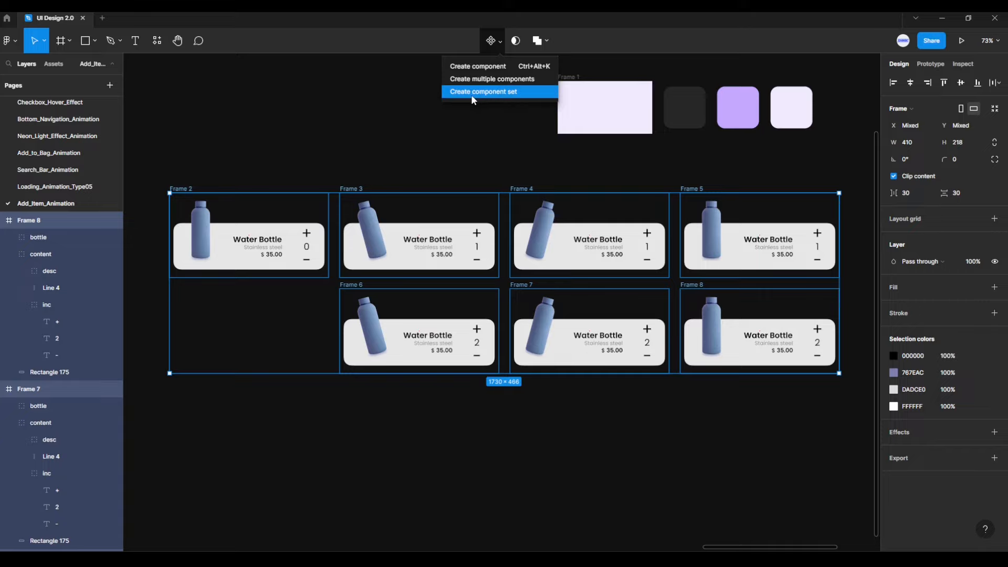
{"action": "left_click", "coordinate": [507, 93]}
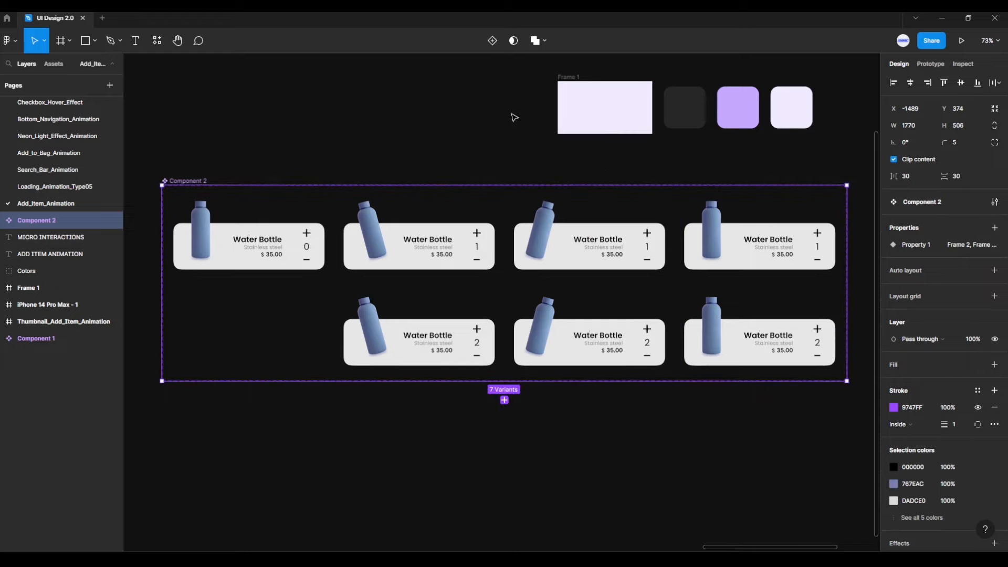
Add a prototype connection from the plus sign in the Frame 2 variant to the Frame 3 variant.
{"action": "left_click", "coordinate": [921, 63]}
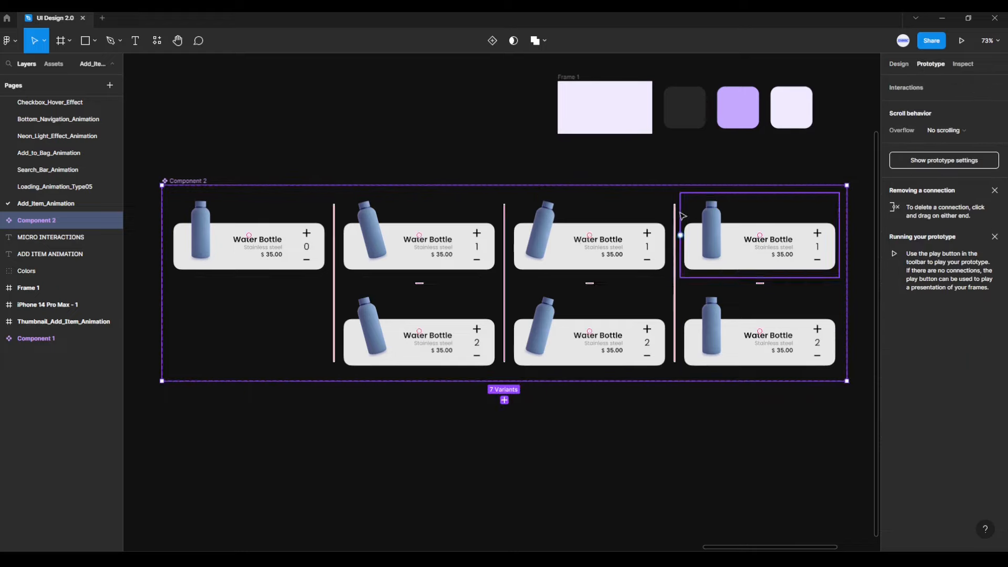
{"action": "left_click", "coordinate": [233, 253]}
{"action": "double_click", "coordinate": [309, 236]}
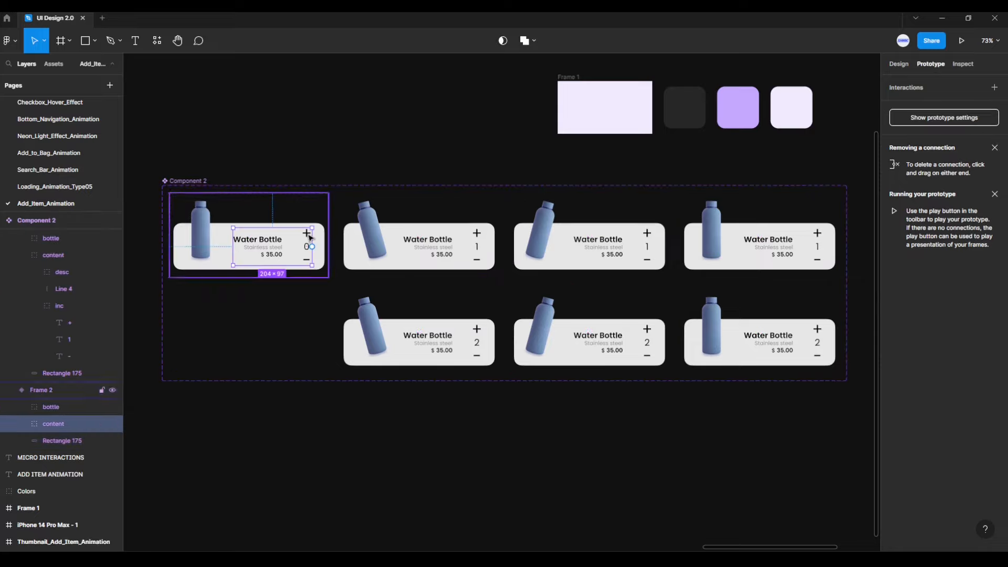
{"action": "double_click", "coordinate": [309, 236]}
{"action": "scroll", "coordinate": [309, 236], "scroll_direction": "up", "scroll_amount": 5}
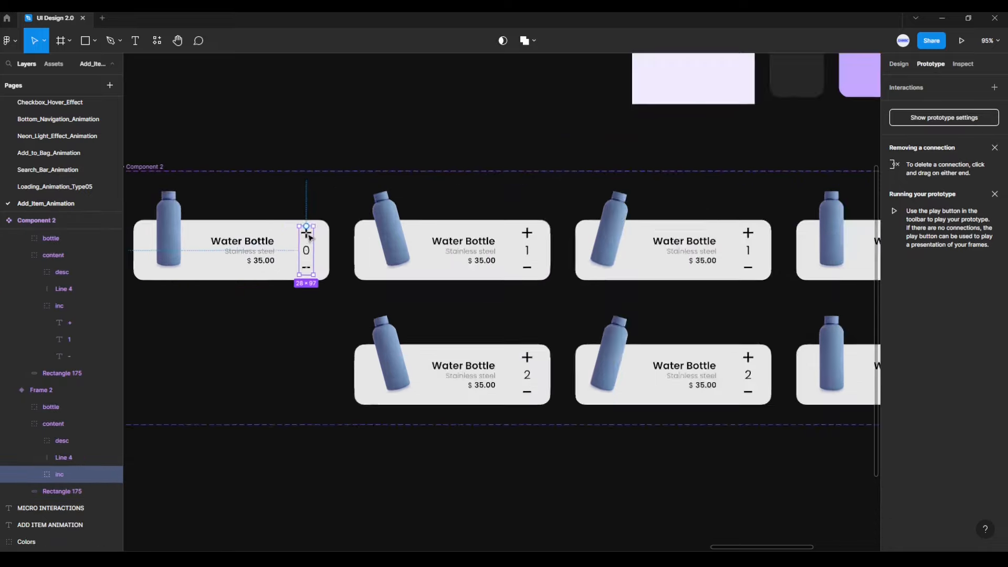
{"action": "double_click", "coordinate": [309, 237]}
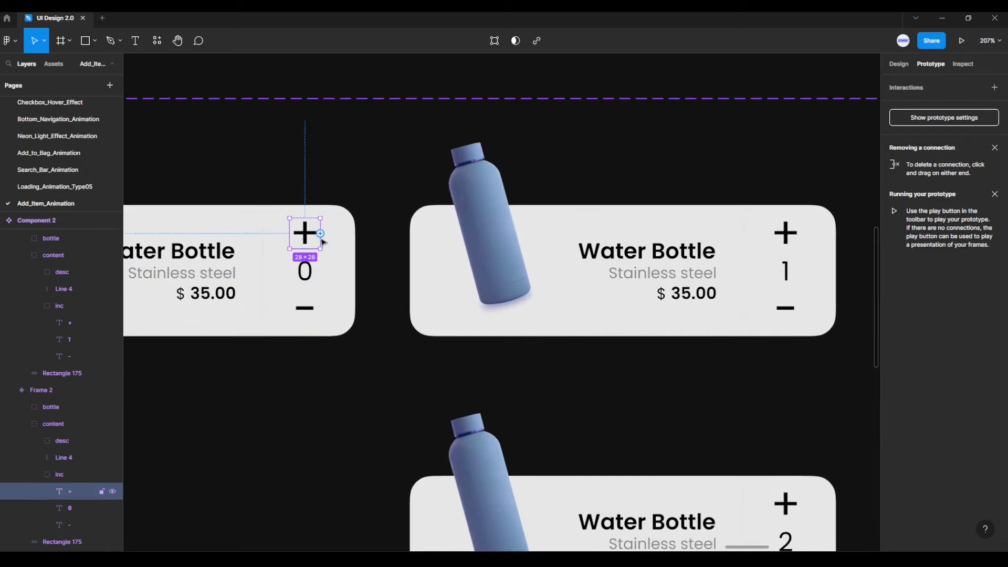
{"action": "left_click_drag", "start_coordinate": [321, 234], "coordinate": [412, 188]}
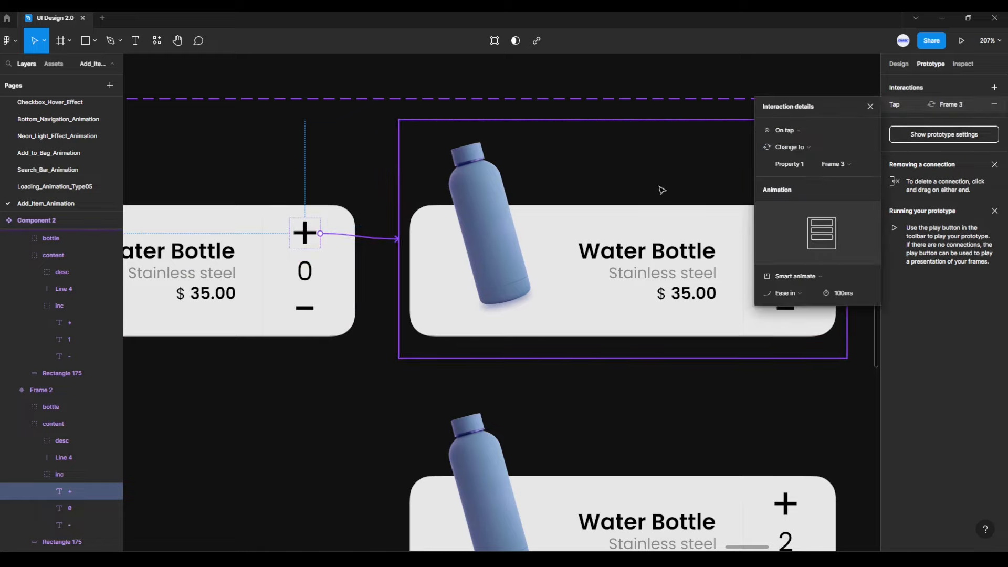
Set the plus sign's interaction to On tap with Smart animate, Ease in and a 100 ms duration.
{"action": "left_click", "coordinate": [786, 133]}
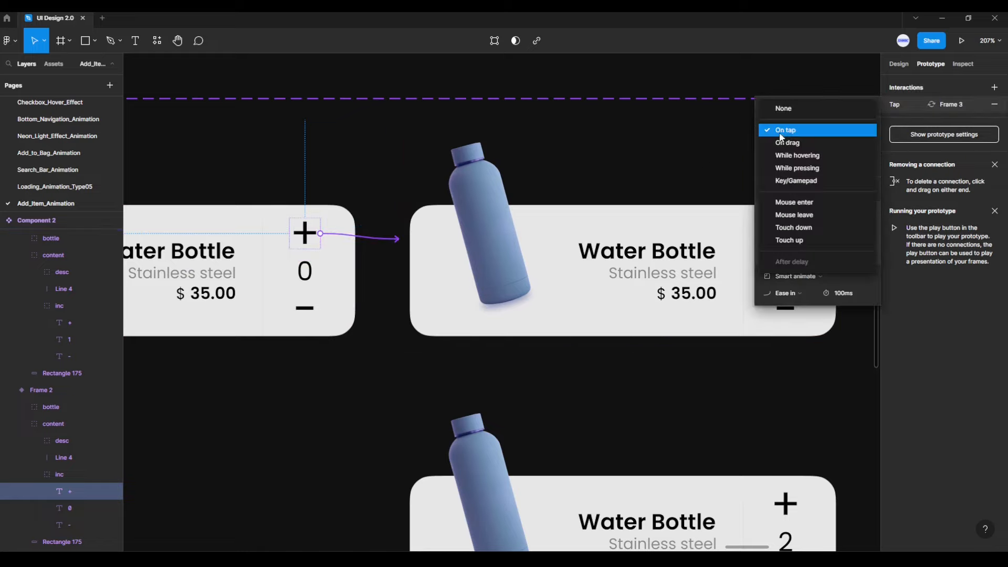
{"action": "left_click", "coordinate": [790, 131]}
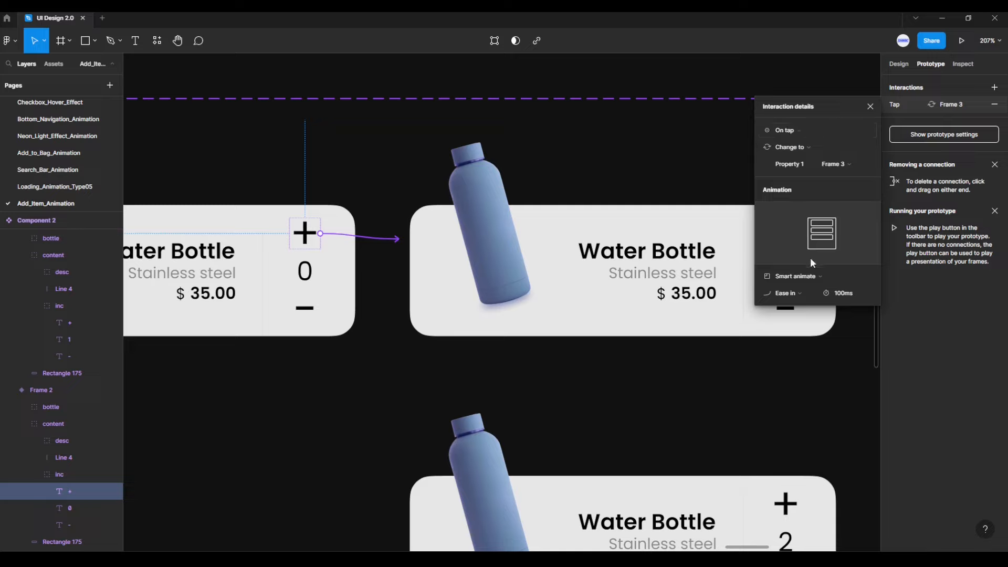
{"action": "left_click", "coordinate": [795, 276]}
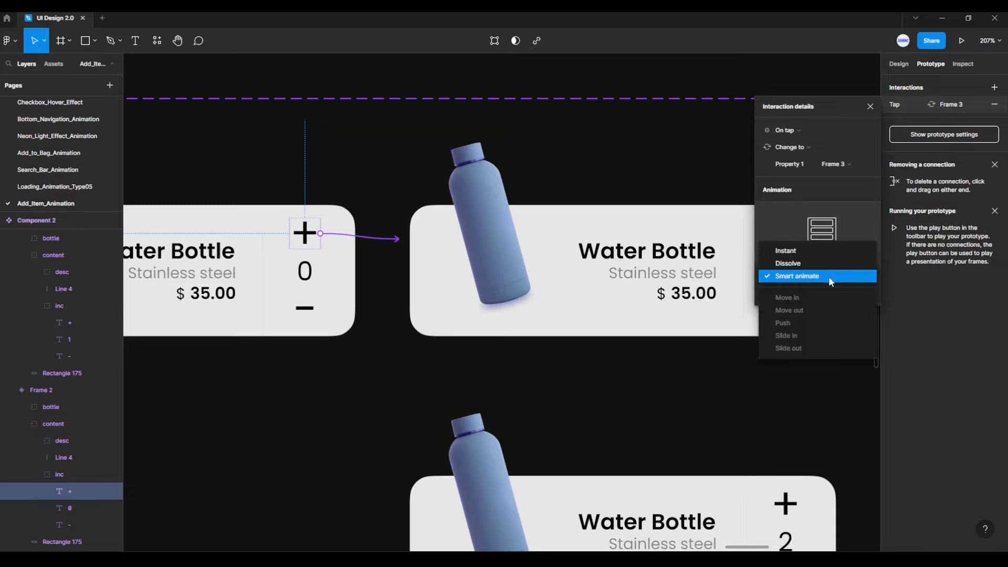
{"action": "left_click", "coordinate": [833, 277]}
{"action": "left_click", "coordinate": [811, 294]}
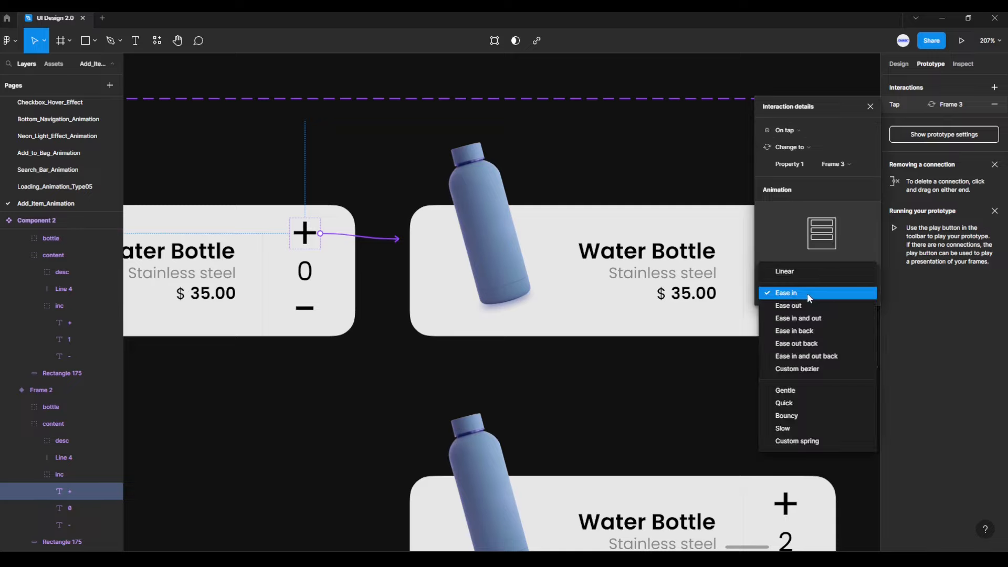
{"action": "left_click", "coordinate": [811, 292]}
{"action": "left_click", "coordinate": [861, 300]}
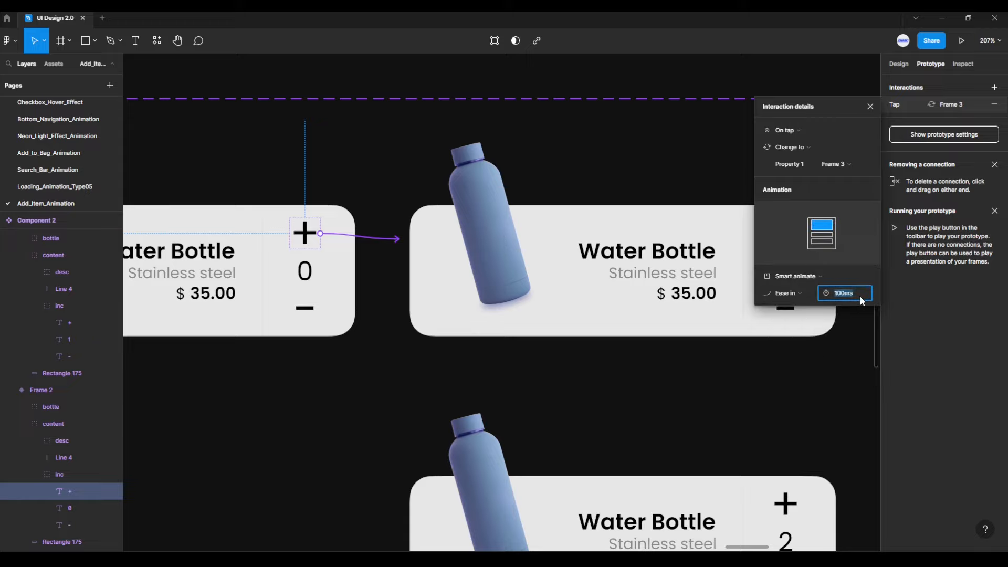
{"action": "type", "text": "100"}
{"action": "key", "text": "Return"}
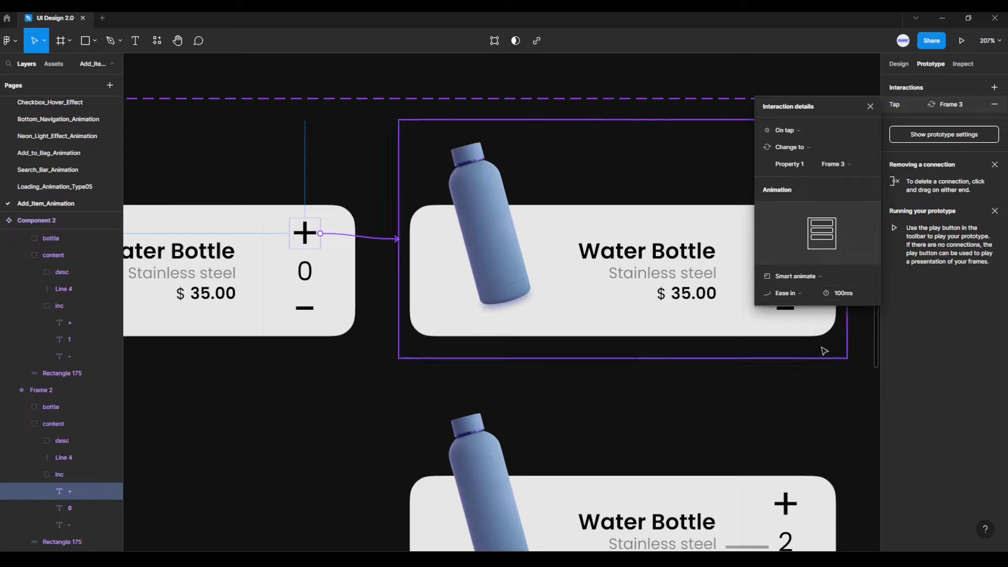
{"action": "left_click", "coordinate": [774, 407]}
Connect the Frame 3 variant to the Frame 4 variant with an After delay trigger of 1 ms.
{"action": "scroll", "coordinate": [774, 407], "scroll_direction": "down", "scroll_amount": 5}
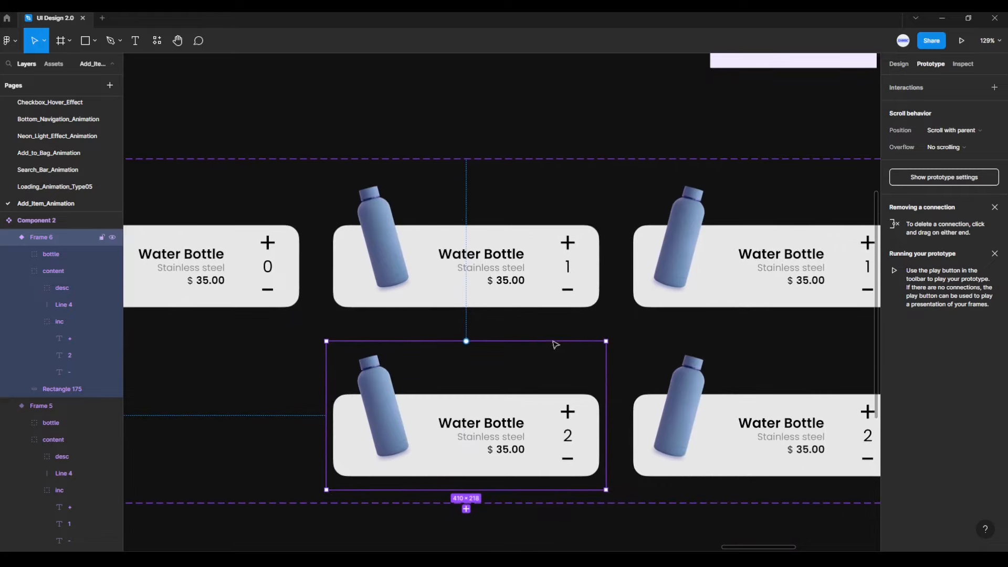
{"action": "left_click", "coordinate": [452, 210]}
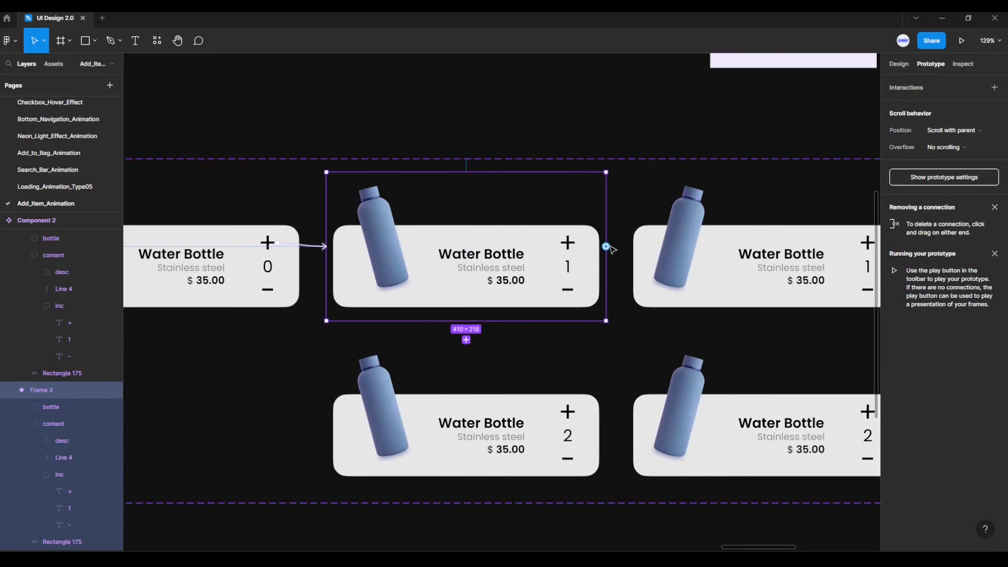
{"action": "left_click_drag", "start_coordinate": [607, 246], "coordinate": [635, 250]}
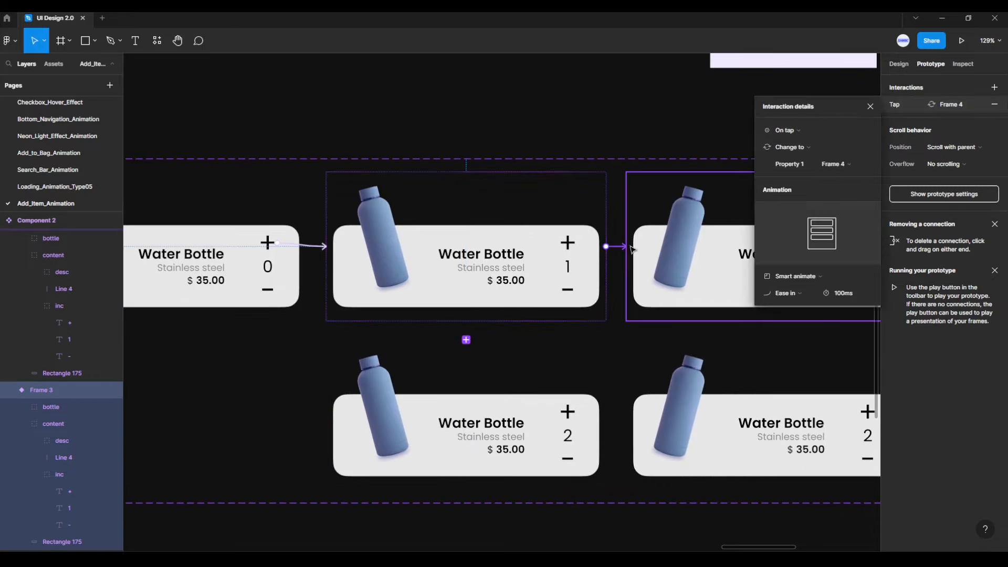
{"action": "left_click", "coordinate": [806, 132]}
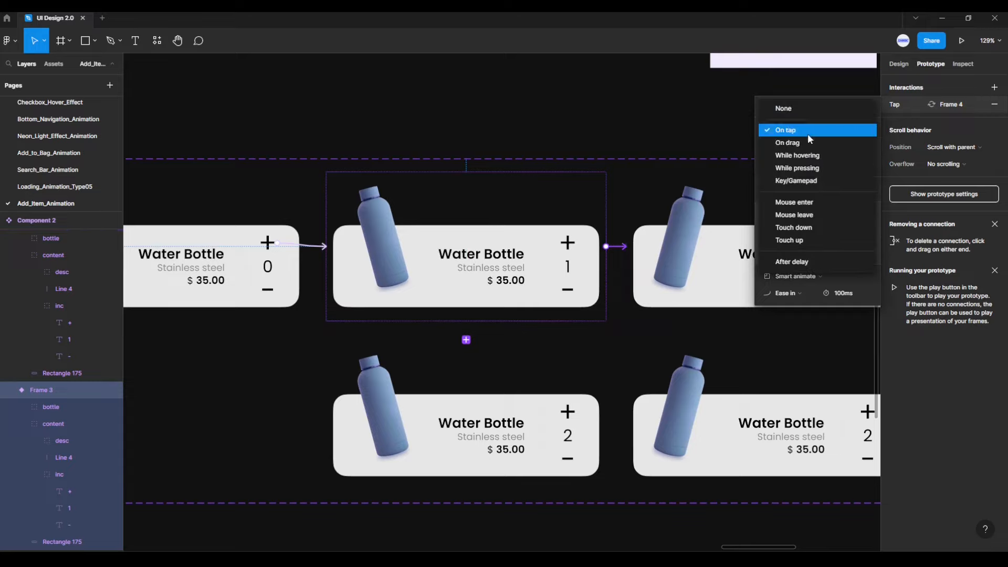
{"action": "left_click", "coordinate": [822, 261]}
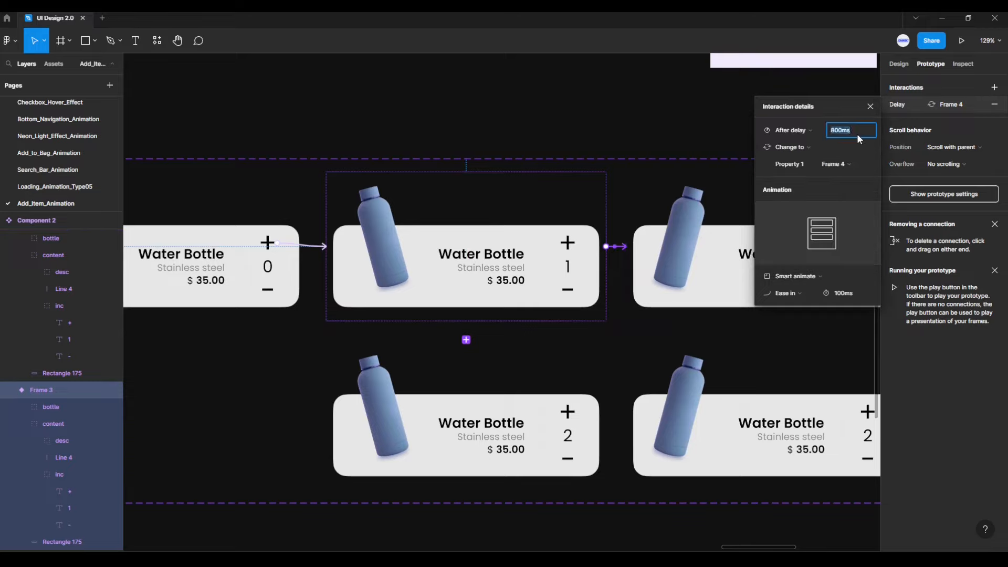
{"action": "type", "text": "1"}
{"action": "key", "text": "Return"}
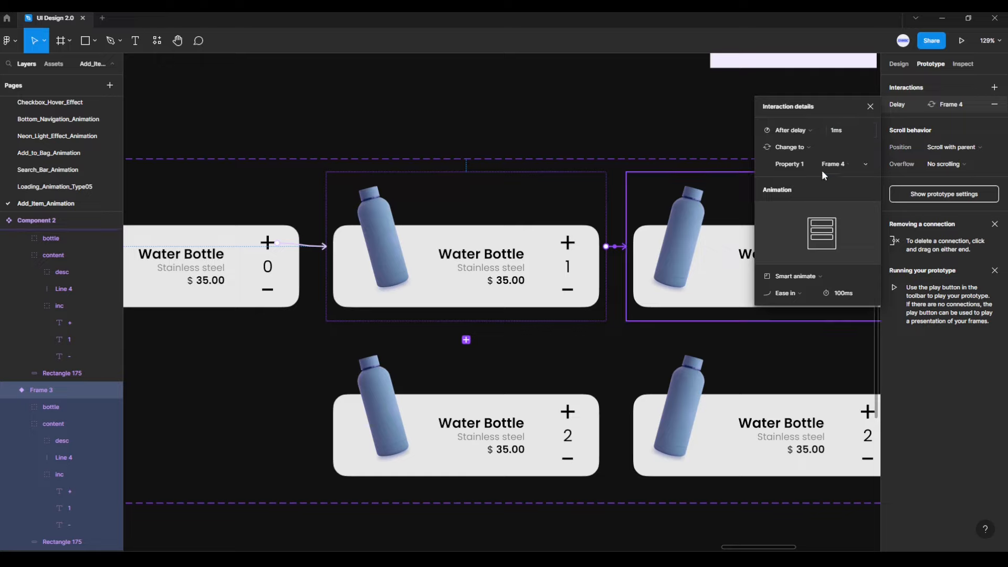
Set the Frame 3 to Frame 4 transition to Smart animate with Ease in easing.
{"action": "left_click", "coordinate": [811, 274]}
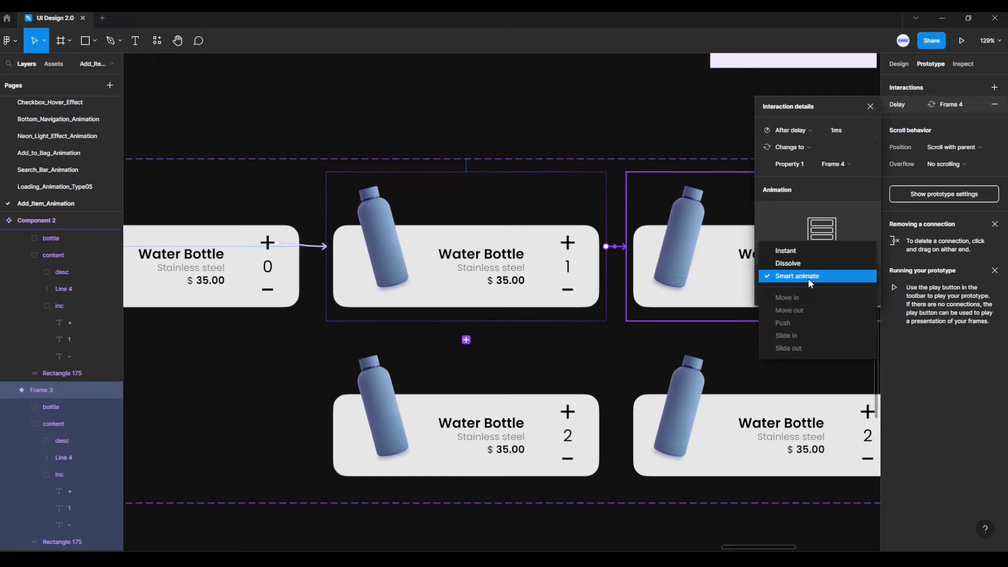
{"action": "left_click", "coordinate": [808, 277]}
{"action": "left_click", "coordinate": [807, 294]}
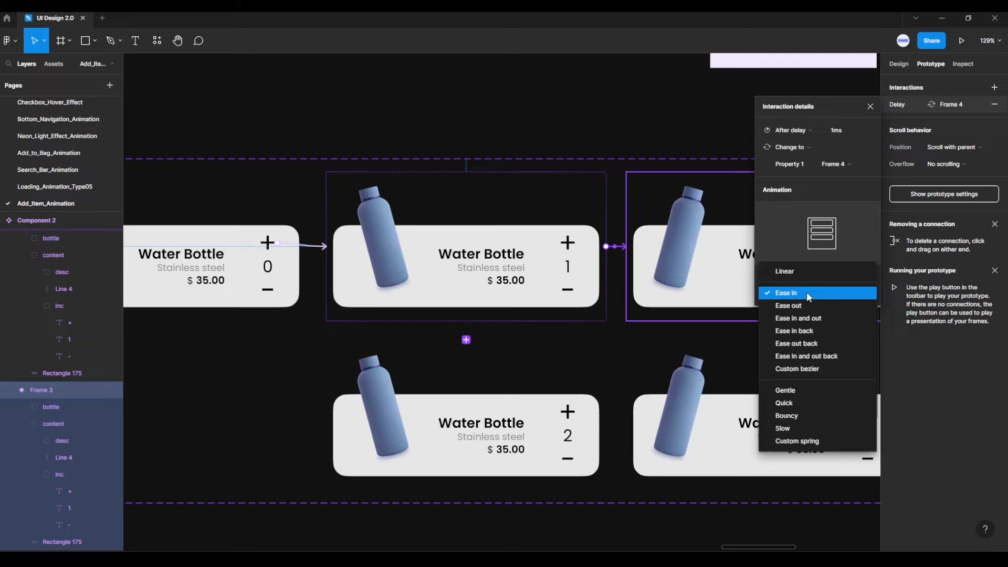
{"action": "left_click", "coordinate": [806, 292]}
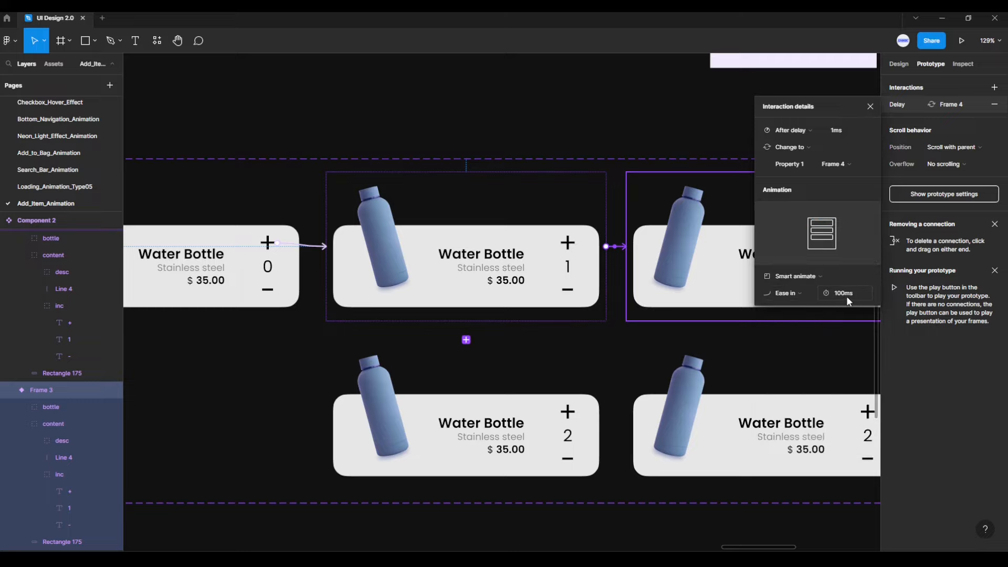
{"action": "left_click", "coordinate": [832, 344]}
Connect the Frame 4 variant to the Frame 5 variant with an After delay trigger of 1 ms.
{"action": "scroll", "coordinate": [829, 342], "scroll_direction": "down", "scroll_amount": 2}
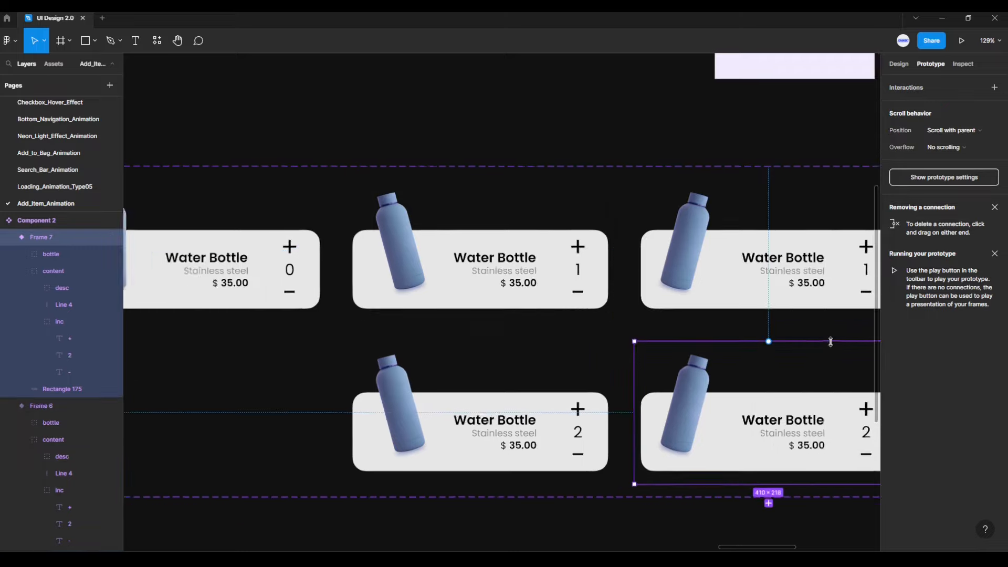
{"action": "left_click_drag", "start_coordinate": [821, 342], "coordinate": [548, 341]}
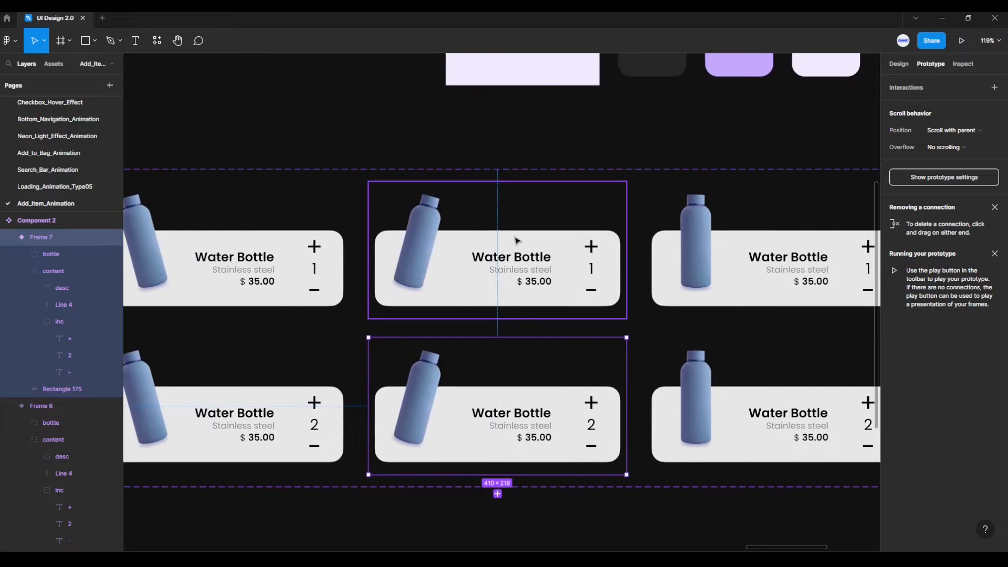
{"action": "left_click", "coordinate": [516, 218]}
{"action": "left_click_drag", "start_coordinate": [627, 250], "coordinate": [655, 251]}
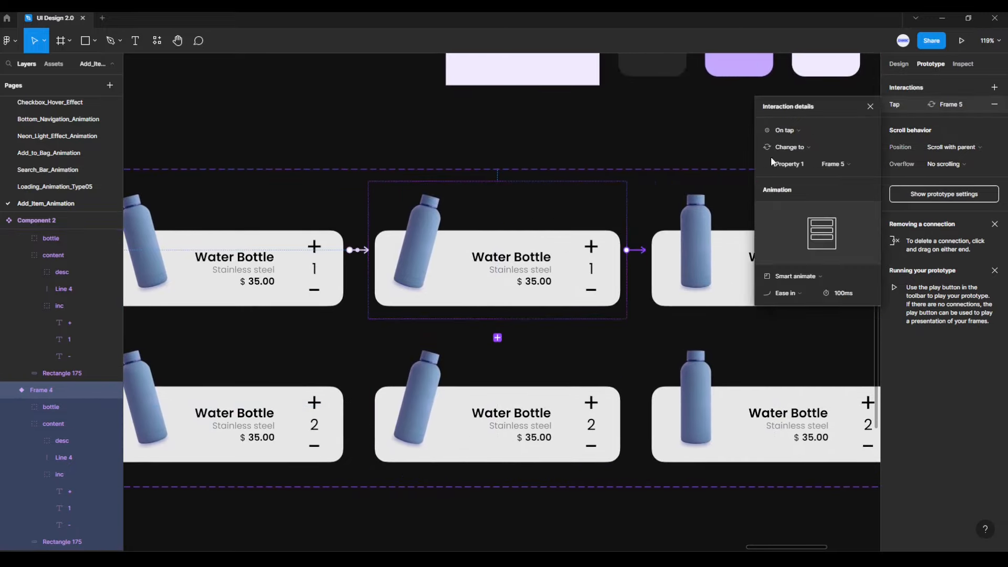
{"action": "left_click", "coordinate": [792, 130]}
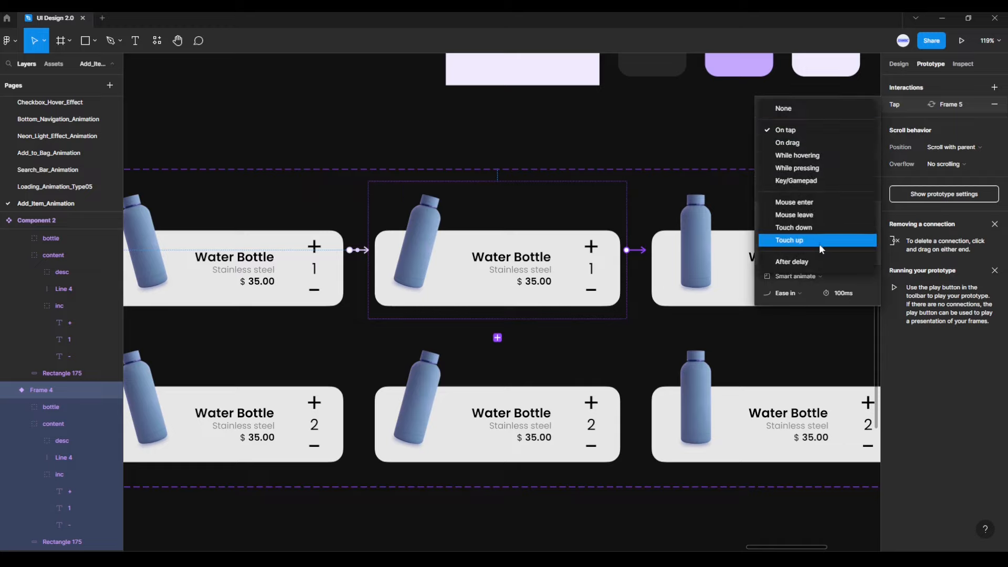
{"action": "left_click", "coordinate": [821, 262]}
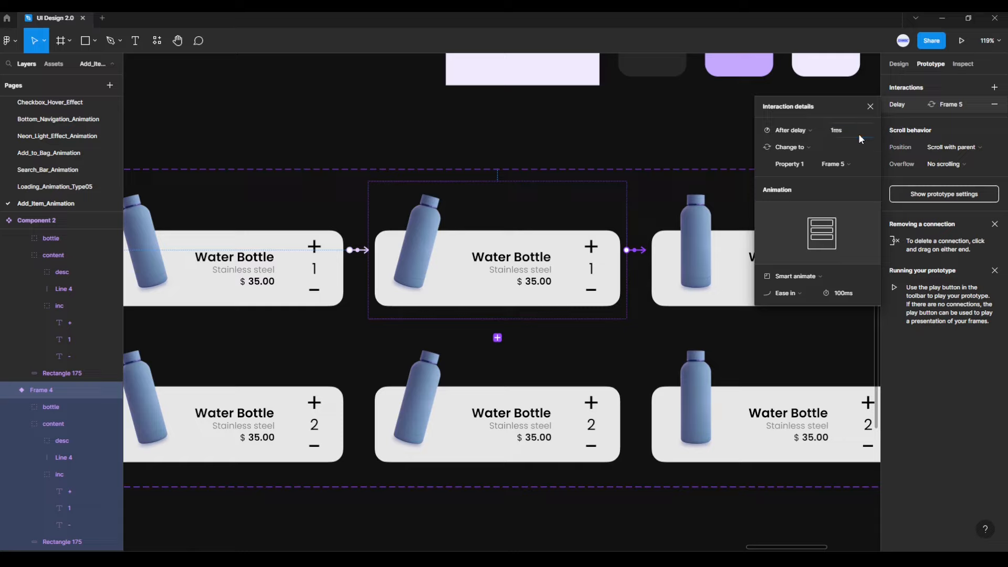
Set the Frame 4 to Frame 5 transition to Smart animate with Ease in easing.
{"action": "left_click", "coordinate": [821, 274]}
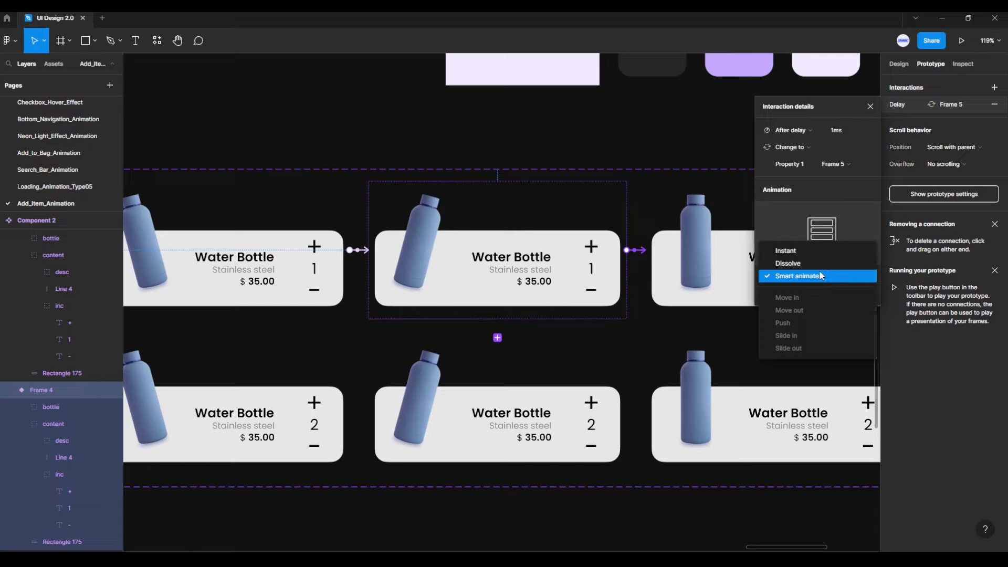
{"action": "left_click", "coordinate": [825, 279]}
{"action": "left_click", "coordinate": [810, 294]}
{"action": "left_click", "coordinate": [804, 292]}
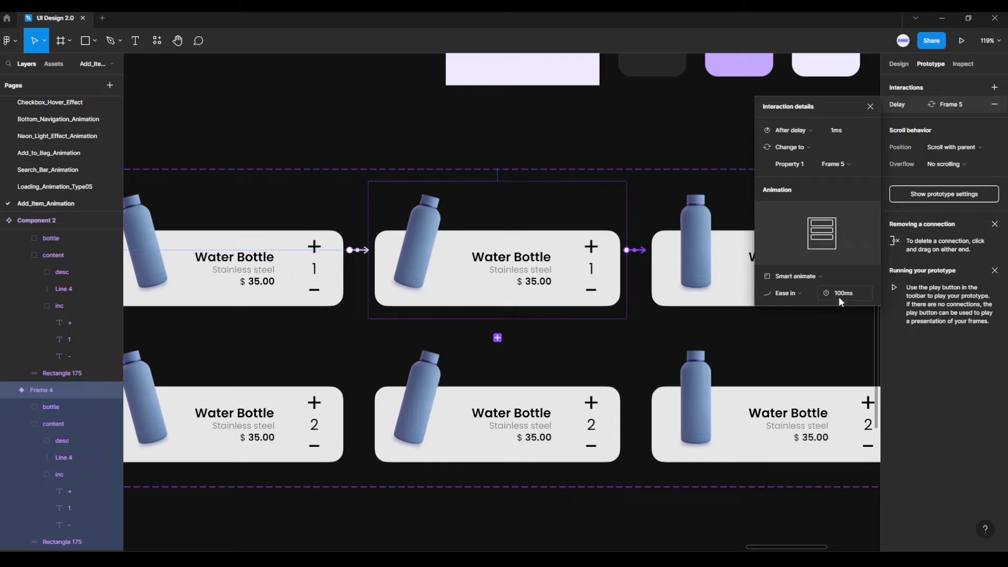
{"action": "left_click", "coordinate": [827, 347]}
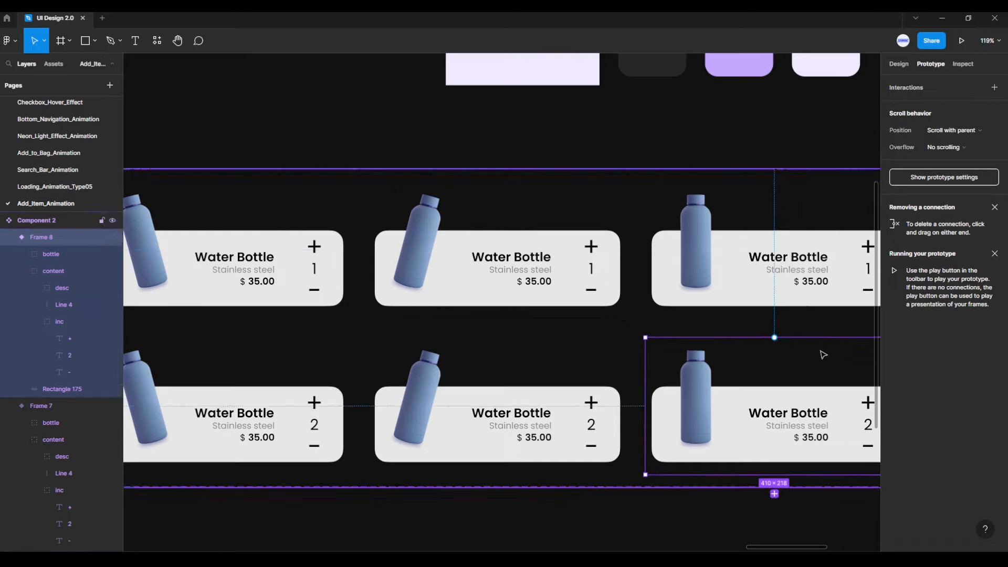
Add a prototype connection from the plus sign in the Frame 5 variant to the Frame 6 variant.
{"action": "scroll", "coordinate": [824, 351], "scroll_direction": "down", "scroll_amount": 3}
{"action": "scroll", "coordinate": [822, 355], "scroll_direction": "right", "scroll_amount": 2}
{"action": "left_click", "coordinate": [812, 302]}
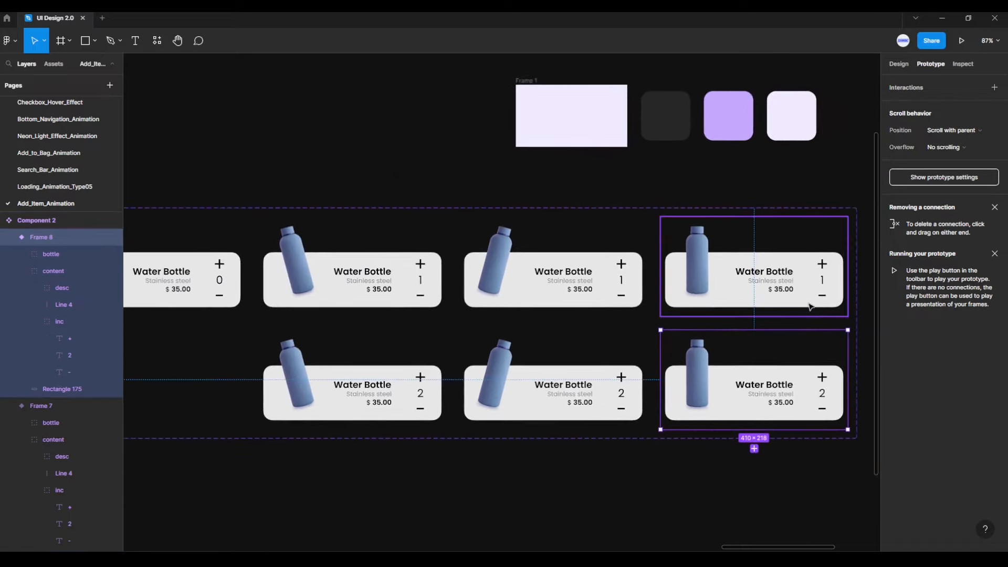
{"action": "double_click", "coordinate": [827, 270]}
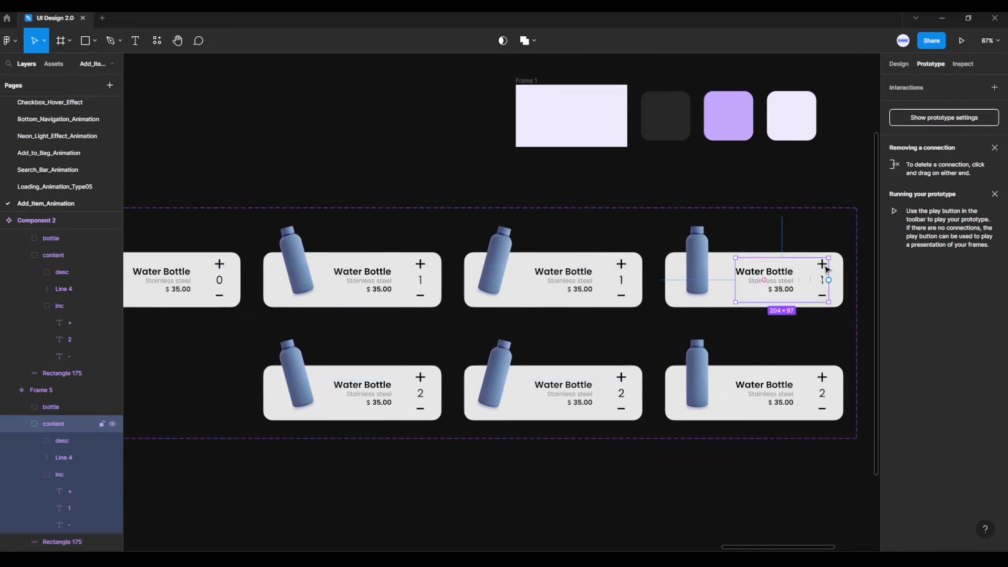
{"action": "double_click", "coordinate": [827, 269]}
{"action": "double_click", "coordinate": [826, 270]}
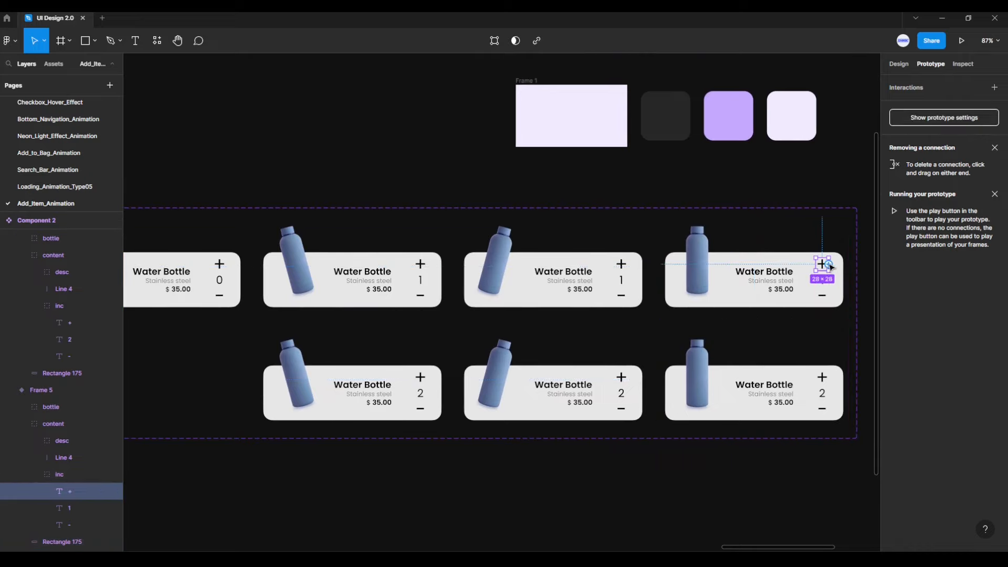
{"action": "left_click_drag", "start_coordinate": [831, 268], "coordinate": [391, 354]}
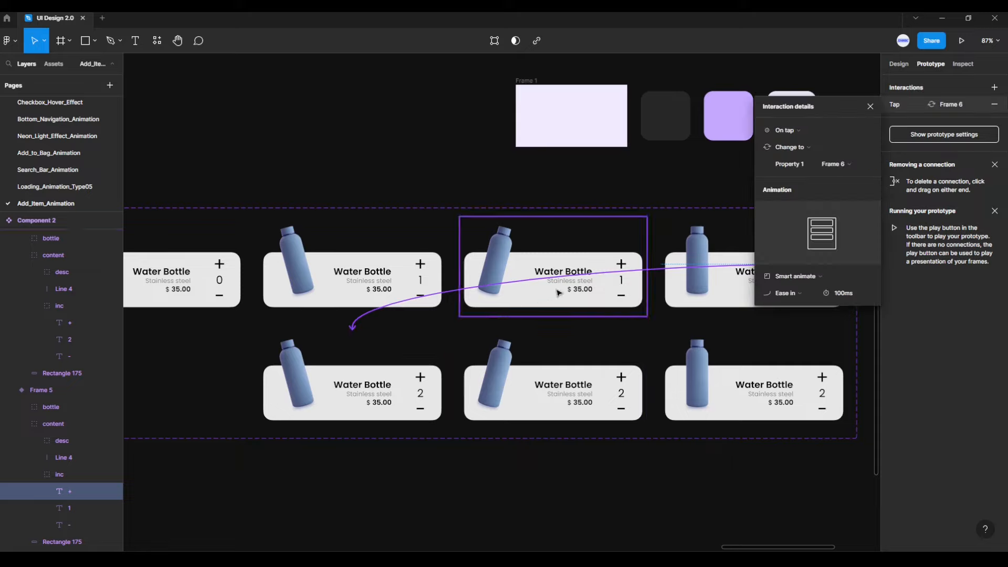
Set the Frame 5 plus sign's interaction to On tap with Smart animate and Ease in easing.
{"action": "left_click", "coordinate": [793, 132]}
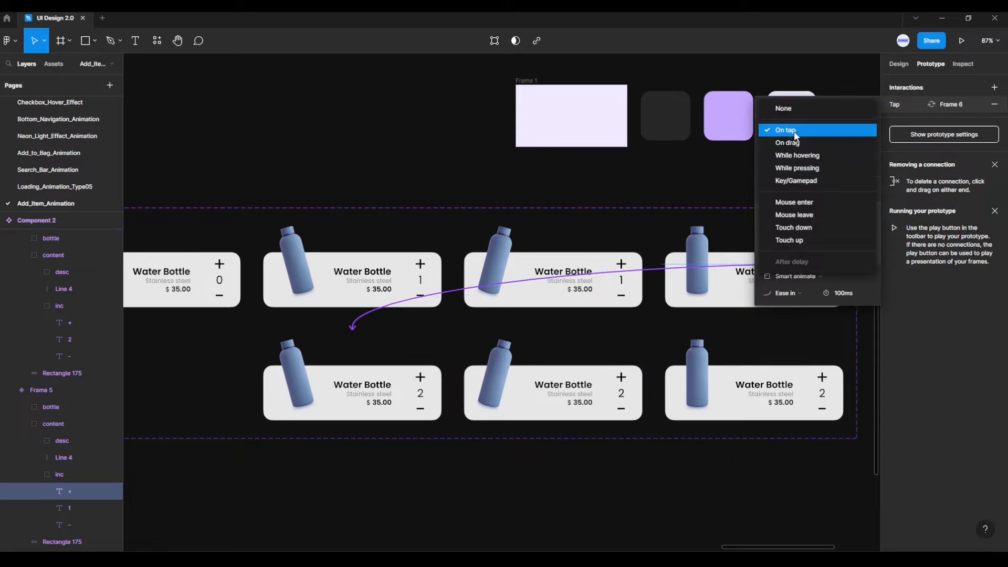
{"action": "left_click", "coordinate": [795, 132]}
{"action": "left_click", "coordinate": [808, 279]}
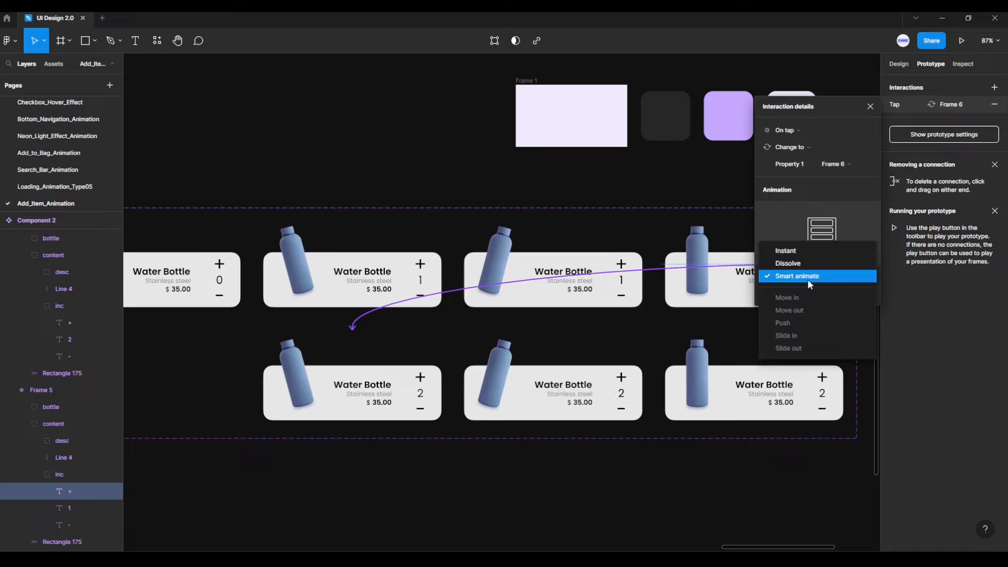
{"action": "left_click", "coordinate": [807, 278]}
{"action": "left_click", "coordinate": [802, 292]}
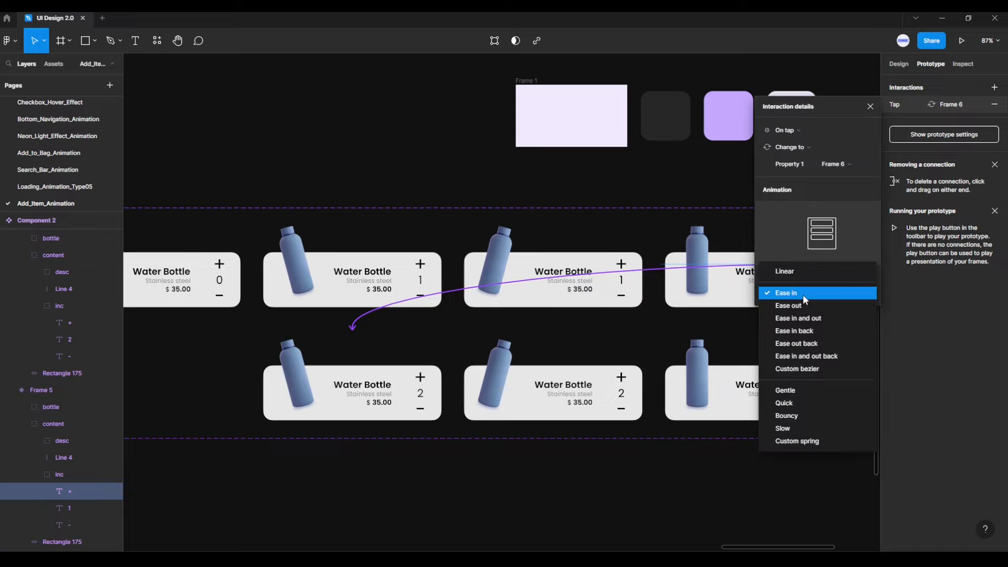
{"action": "left_click", "coordinate": [802, 294]}
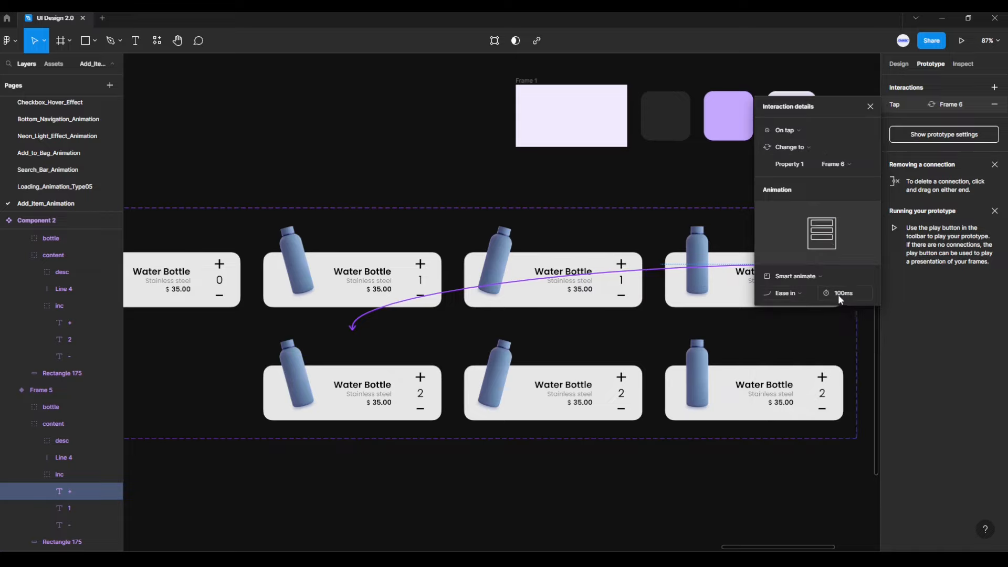
{"action": "left_click", "coordinate": [449, 438]}
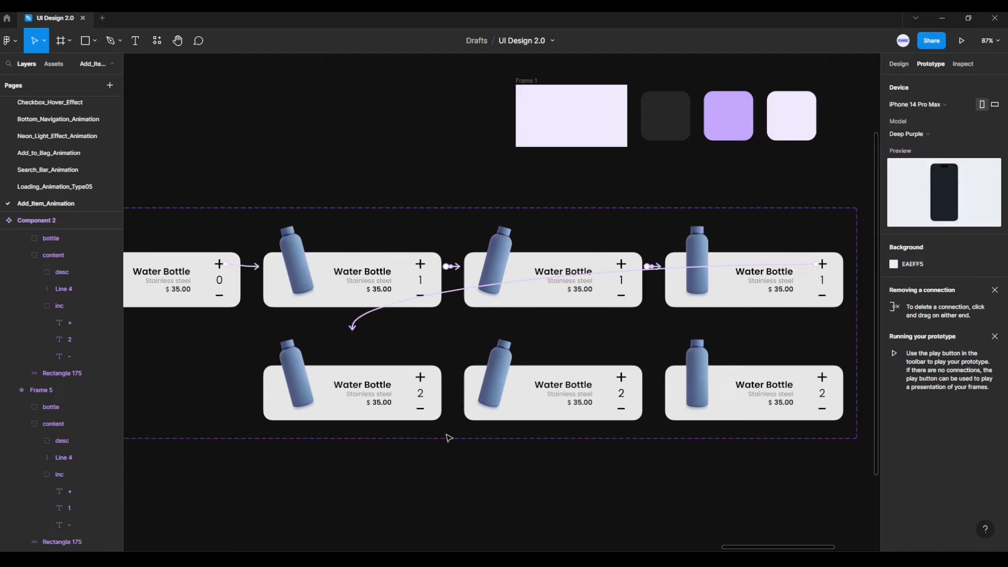
Connect the Frame 6 variant to the Frame 7 variant with an After delay trigger of 1 ms.
{"action": "left_click", "coordinate": [408, 385]}
{"action": "left_click_drag", "start_coordinate": [446, 380], "coordinate": [493, 375]}
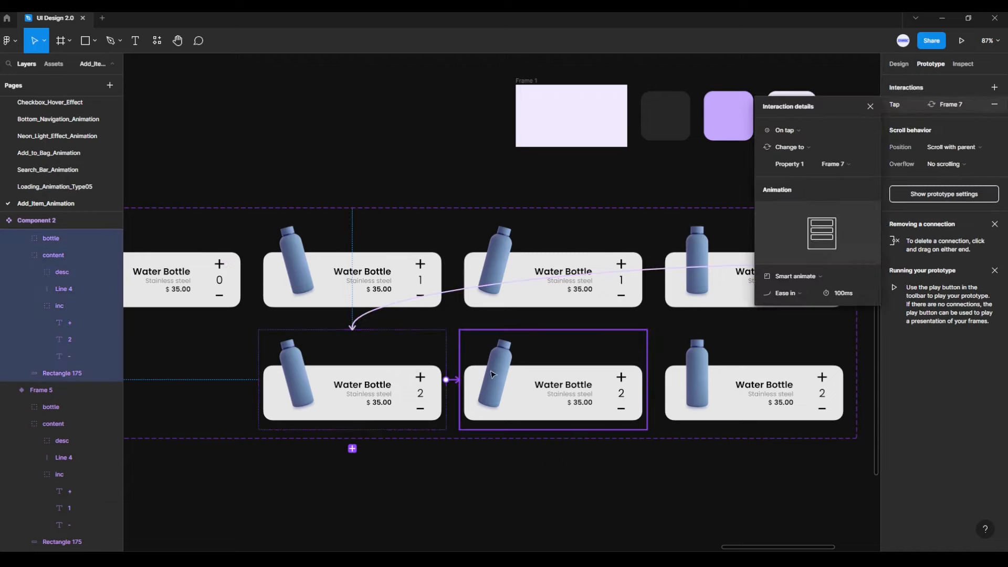
{"action": "left_click", "coordinate": [801, 133]}
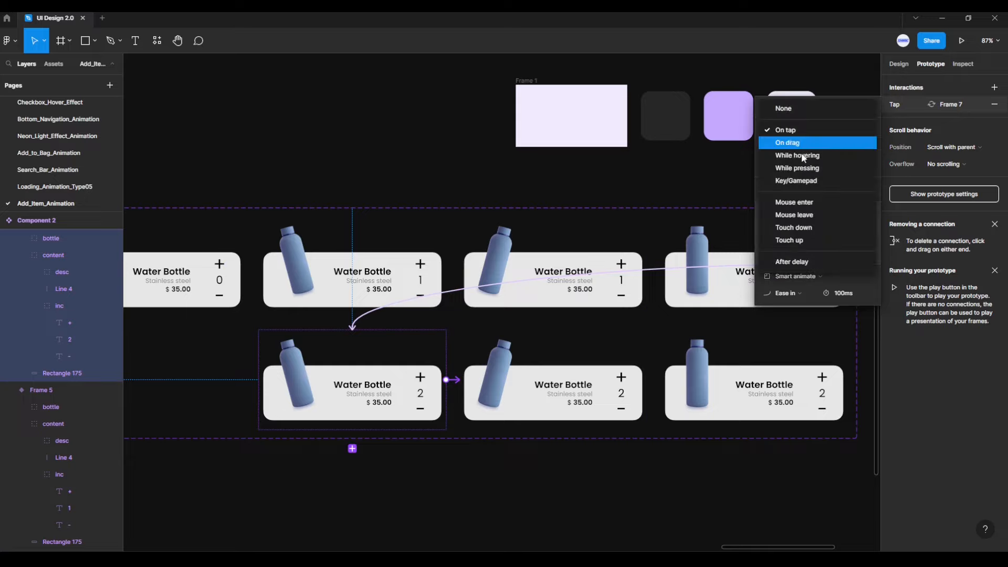
{"action": "left_click", "coordinate": [801, 263]}
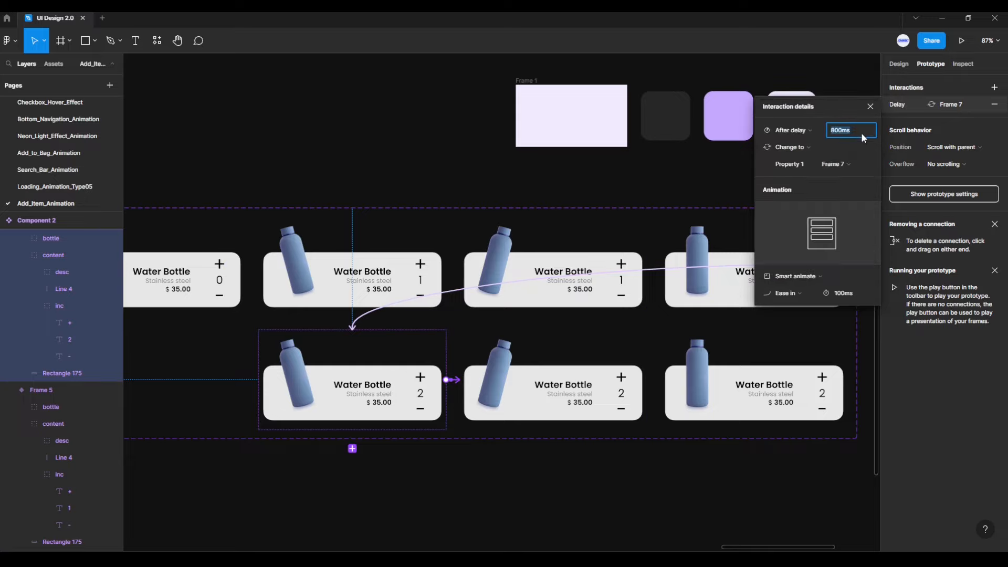
{"action": "type", "text": "1"}
{"action": "key", "text": "Return"}
Set the Frame 6 to Frame 7 transition to Smart animate with Ease in easing.
{"action": "left_click", "coordinate": [817, 276]}
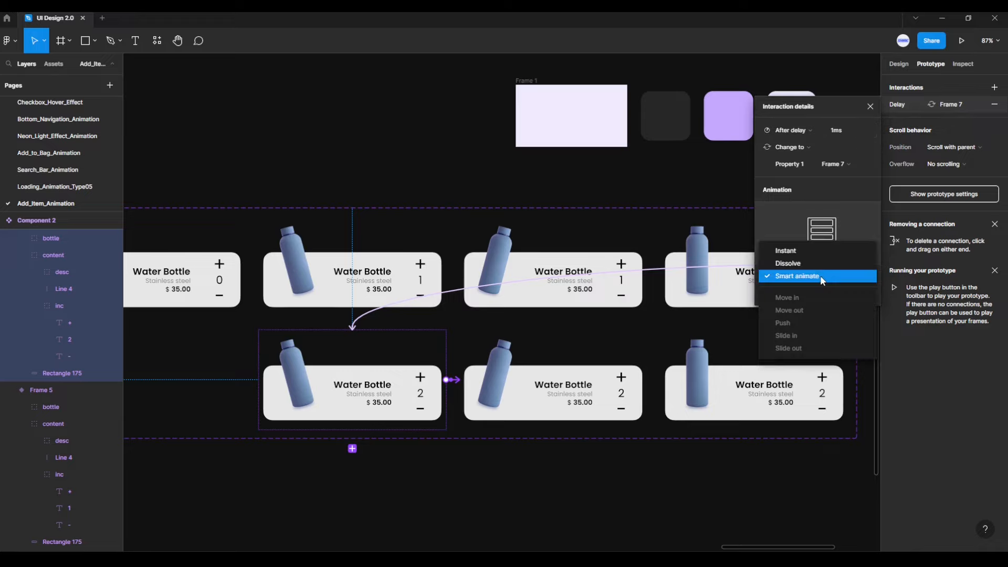
{"action": "left_click", "coordinate": [821, 275]}
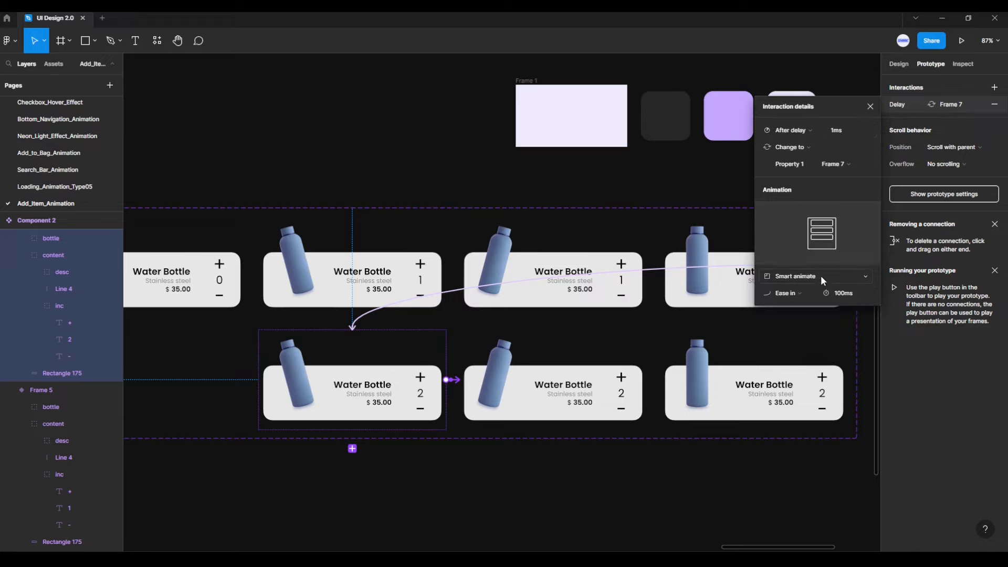
{"action": "left_click", "coordinate": [809, 292]}
{"action": "left_click", "coordinate": [814, 292]}
{"action": "left_click", "coordinate": [870, 108]}
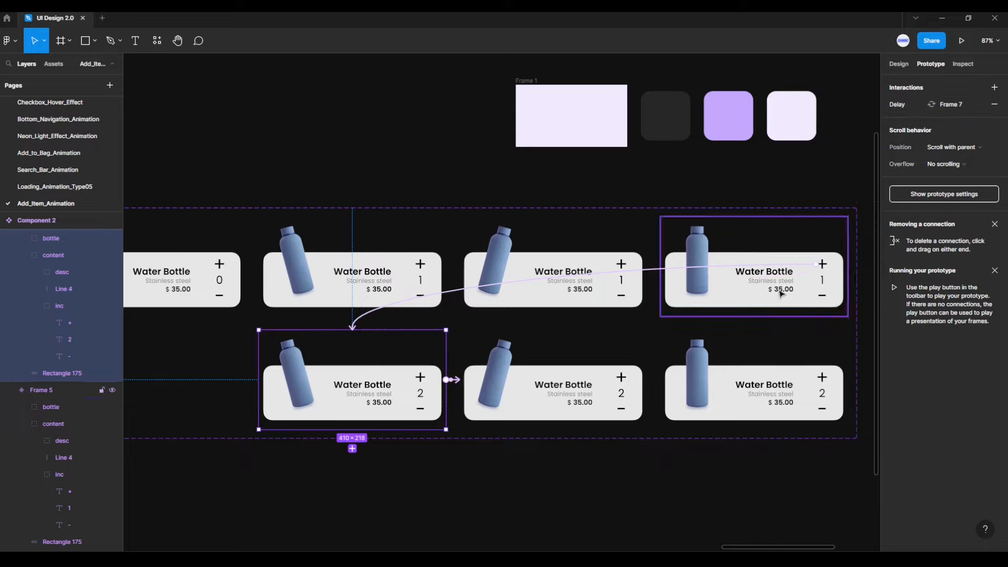
Connect the Frame 7 variant to the Frame 8 variant with an After delay trigger of 1 ms.
{"action": "left_click", "coordinate": [622, 346]}
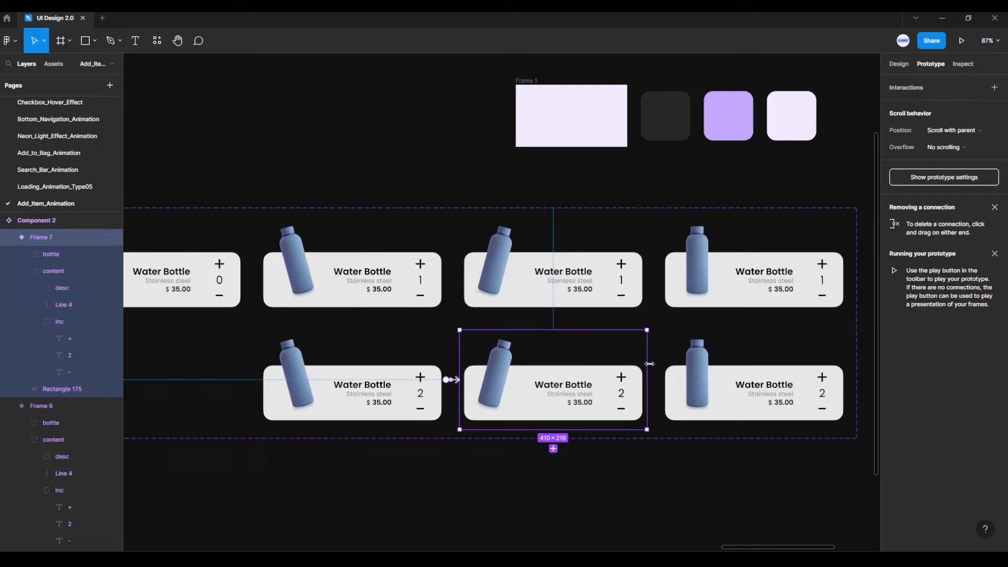
{"action": "left_click_drag", "start_coordinate": [646, 380], "coordinate": [671, 381]}
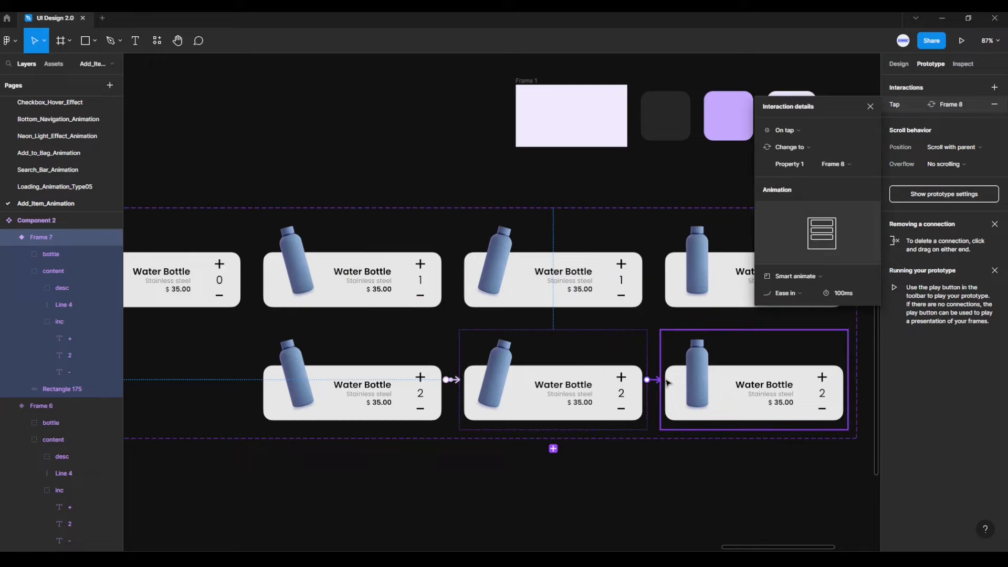
{"action": "left_click", "coordinate": [812, 132]}
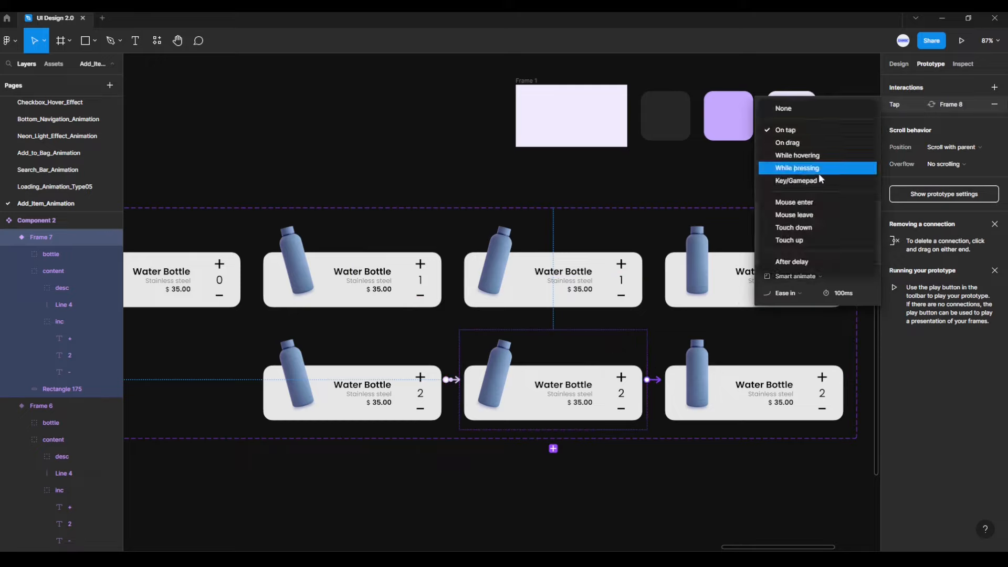
{"action": "left_click", "coordinate": [810, 261]}
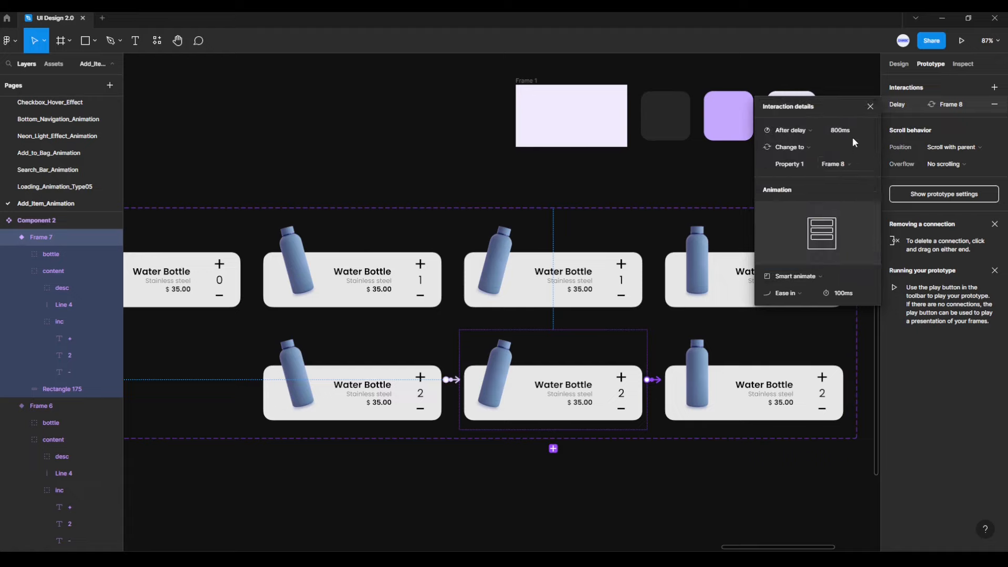
{"action": "key", "text": "Return"}
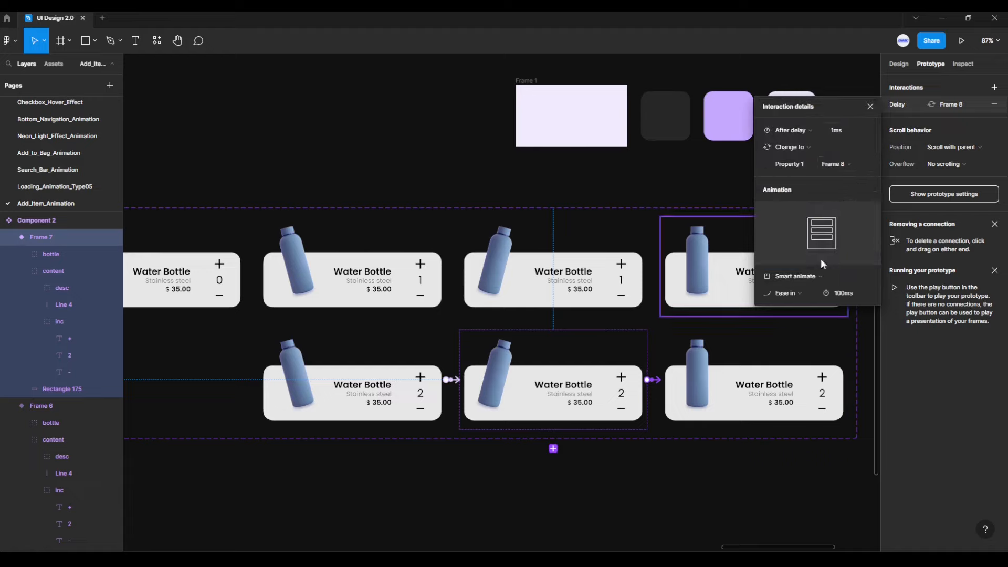
Set the Frame 7 to Frame 8 transition to Smart animate with Ease in easing.
{"action": "left_click", "coordinate": [796, 276]}
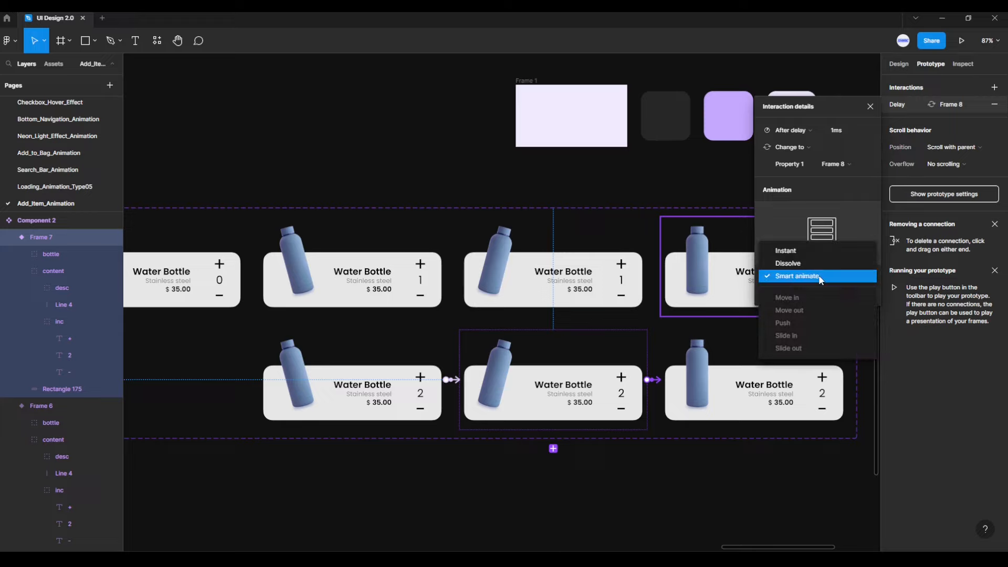
{"action": "left_click", "coordinate": [821, 278]}
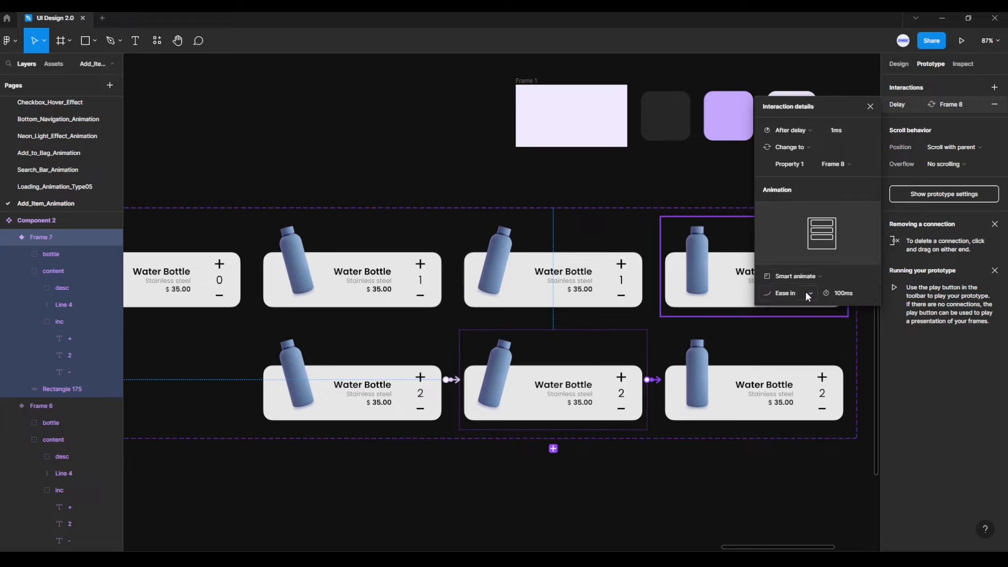
{"action": "left_click", "coordinate": [806, 293]}
{"action": "left_click", "coordinate": [811, 295]}
Add a prototype connection from the minus sign in the Frame 8 variant back to the Frame 3 variant.
{"action": "left_click", "coordinate": [820, 341]}
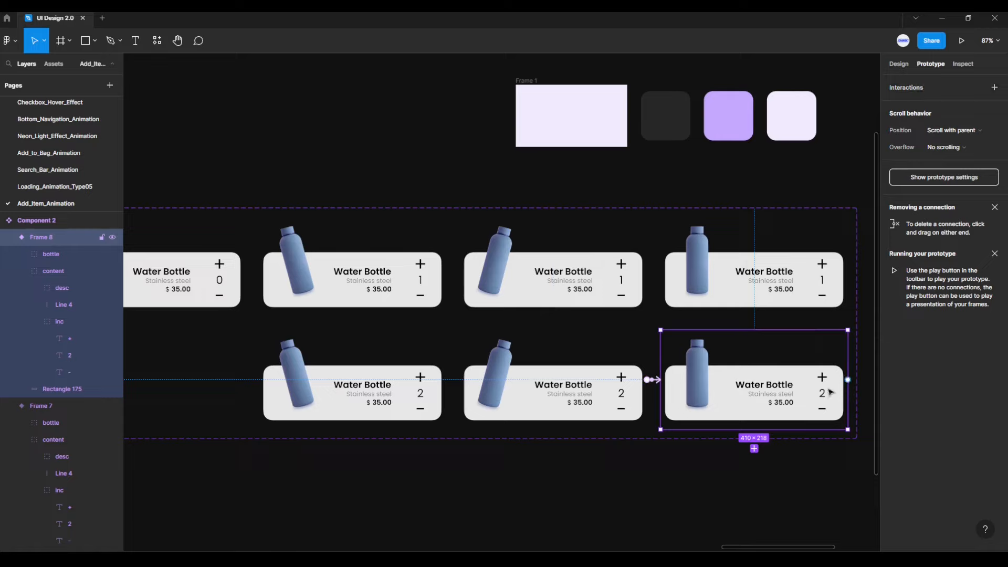
{"action": "double_click", "coordinate": [826, 412]}
{"action": "double_click", "coordinate": [826, 413]}
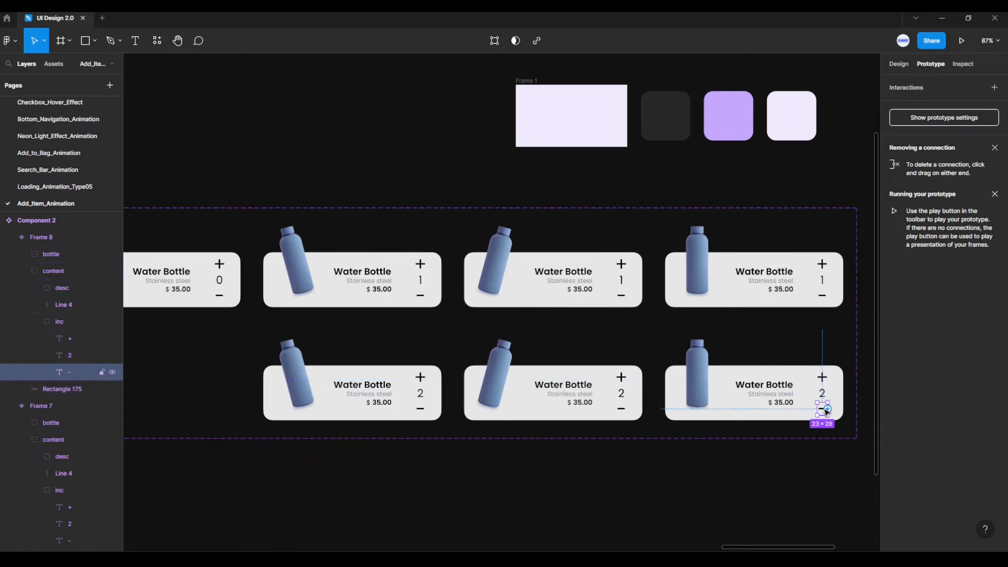
{"action": "left_click_drag", "start_coordinate": [827, 409], "coordinate": [325, 314]}
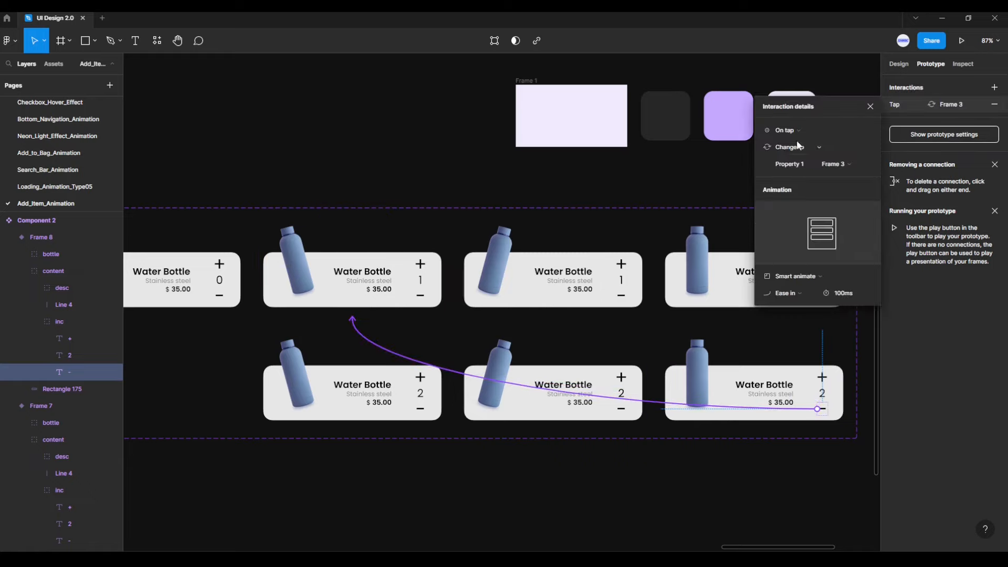
Set the Frame 8 minus sign's interaction to On tap with Smart animate and Ease in easing.
{"action": "left_click", "coordinate": [803, 130]}
{"action": "left_click", "coordinate": [804, 128]}
{"action": "left_click", "coordinate": [810, 278]}
{"action": "left_click", "coordinate": [810, 278]}
{"action": "left_click", "coordinate": [807, 293]}
{"action": "left_click", "coordinate": [806, 291]}
{"action": "left_click", "coordinate": [758, 481]}
Copy the Frame 2 water bottle variant with quantity 0 and paste it into the iPhone 14 Pro Max - 1 frame.
{"action": "scroll", "coordinate": [741, 484], "scroll_direction": "down", "scroll_amount": 2}
{"action": "scroll", "coordinate": [727, 484], "scroll_direction": "down", "scroll_amount": 1}
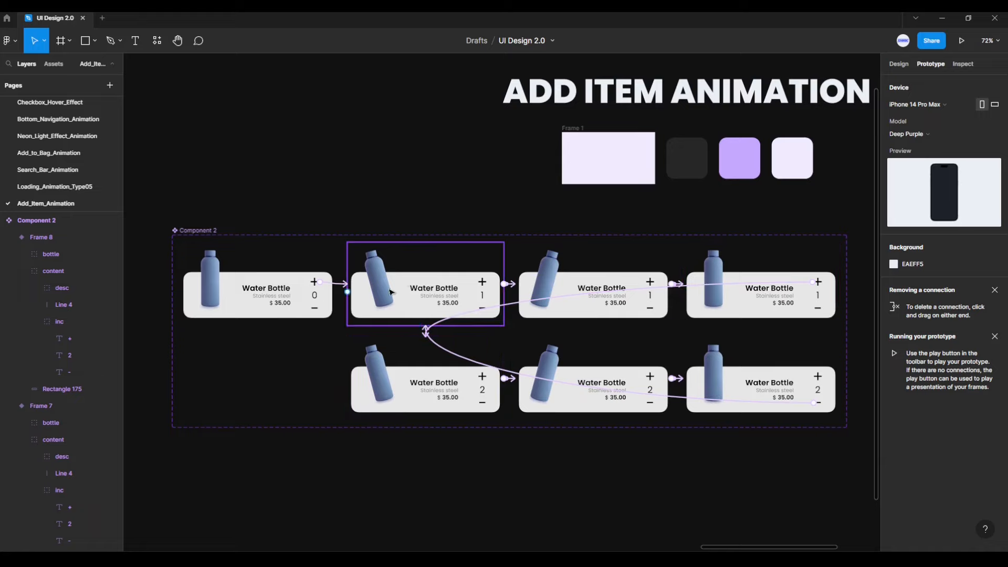
{"action": "left_click", "coordinate": [235, 298]}
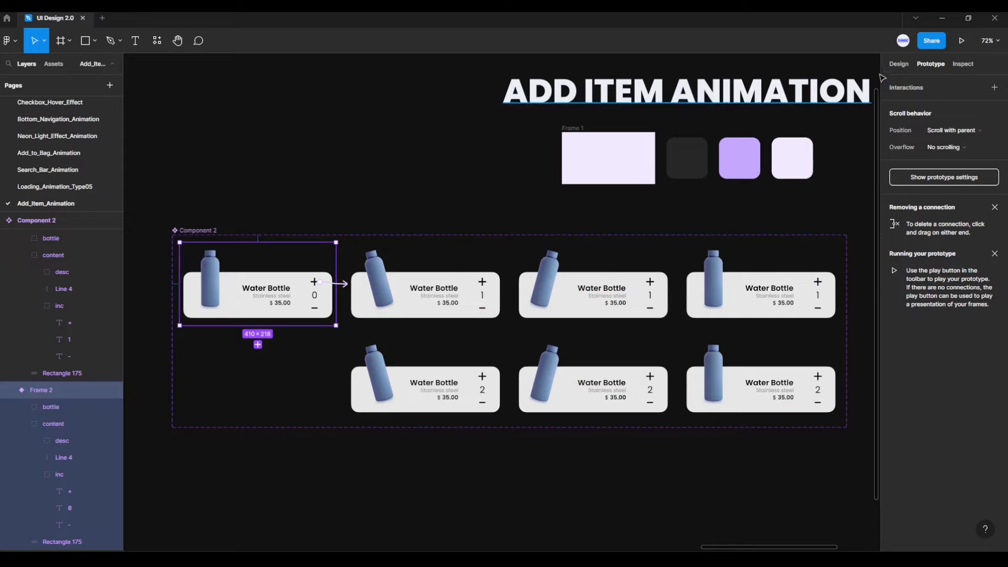
{"action": "left_click", "coordinate": [894, 66]}
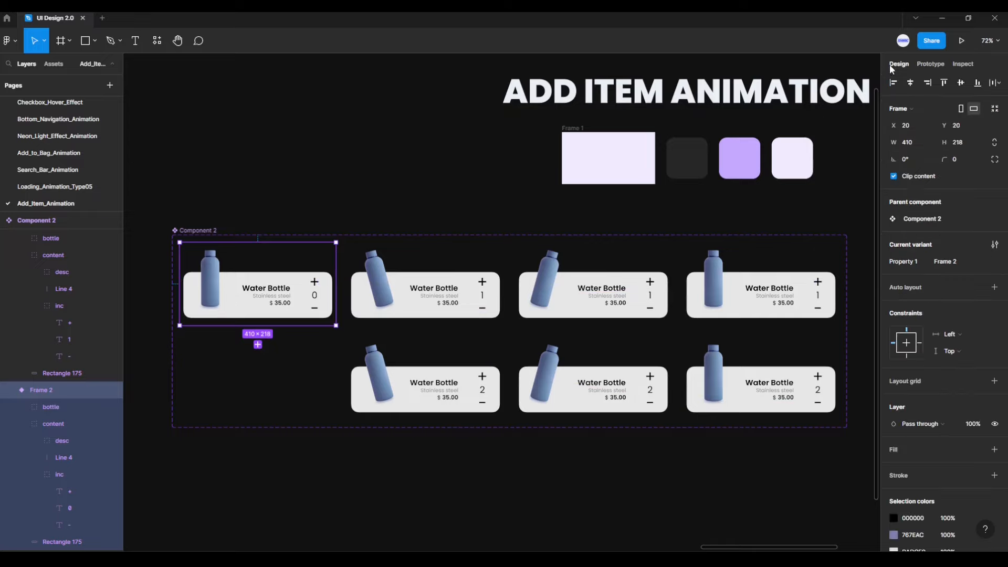
{"action": "right_click", "coordinate": [239, 289]}
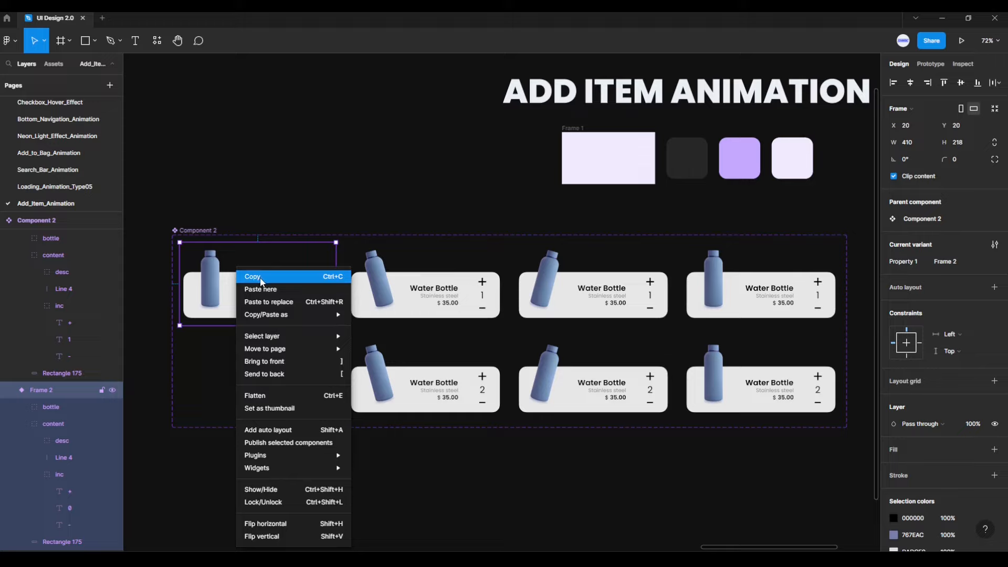
{"action": "left_click", "coordinate": [253, 276]}
{"action": "scroll", "coordinate": [189, 236], "scroll_direction": "down", "scroll_amount": 5}
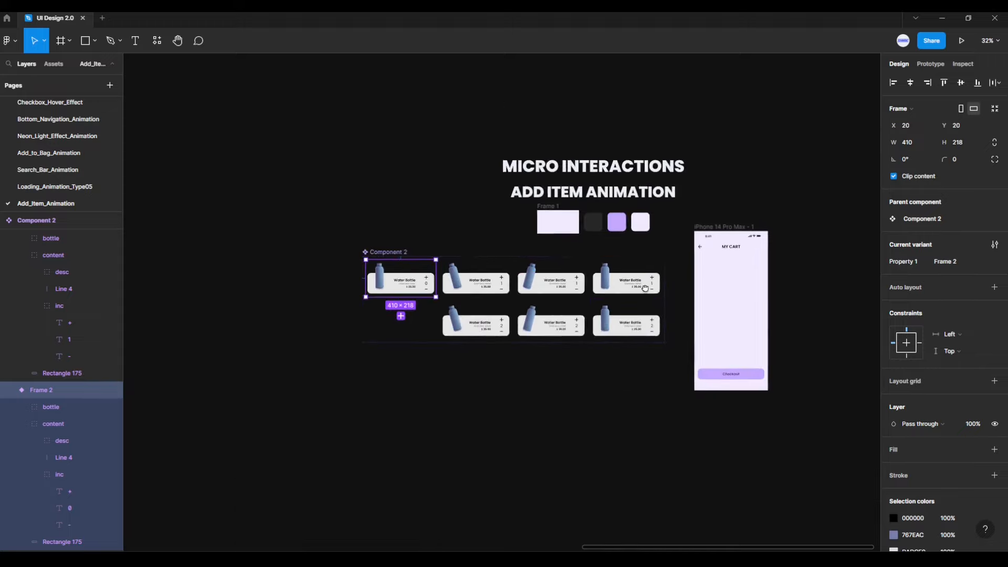
{"action": "scroll", "coordinate": [487, 270], "scroll_direction": "up", "scroll_amount": 5}
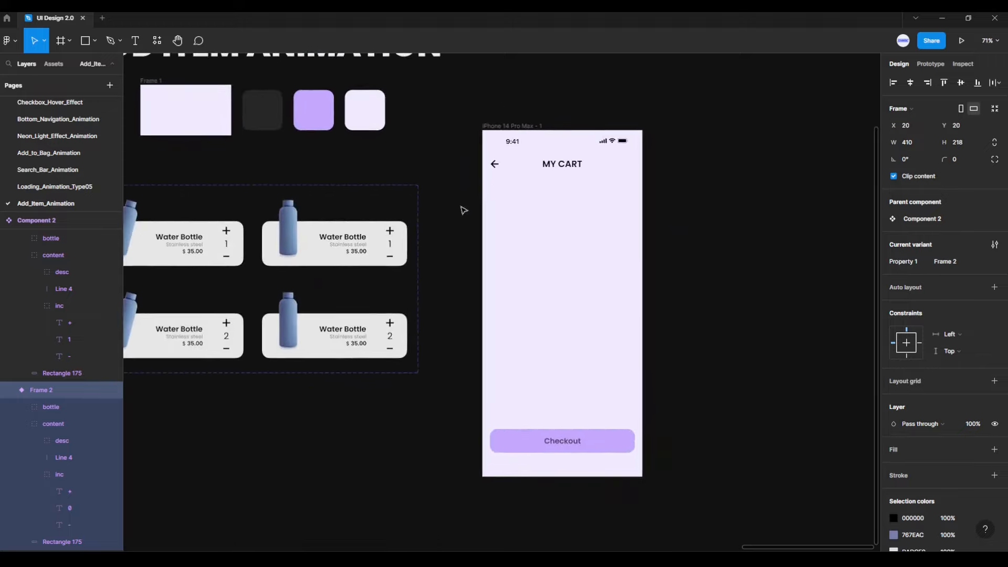
{"action": "left_click", "coordinate": [493, 127]}
{"action": "key", "text": "ctrl+v"}
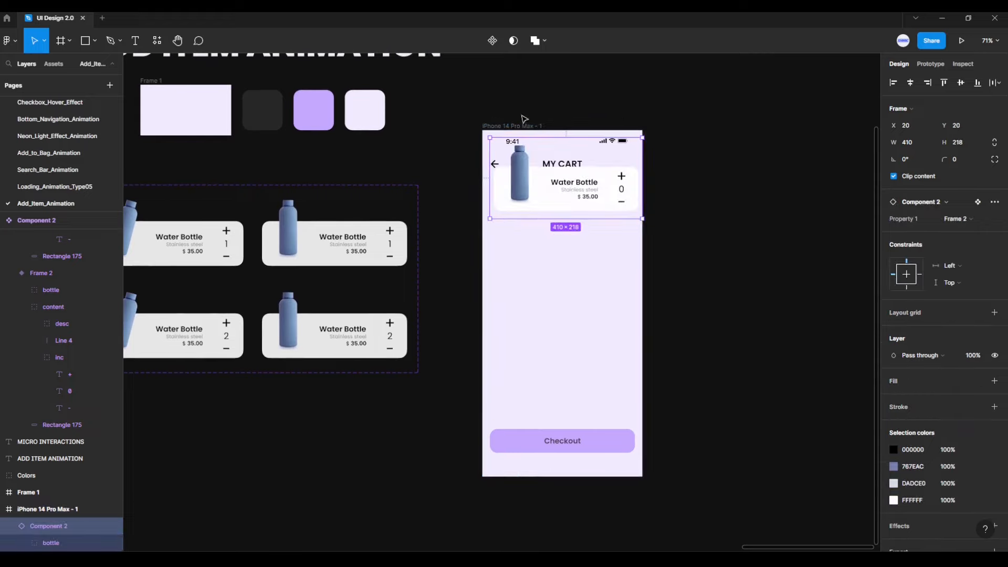
Move the pasted water bottle card to X 10 and Y 120 in the phone frame.
{"action": "key", "text": "shift+Left"}
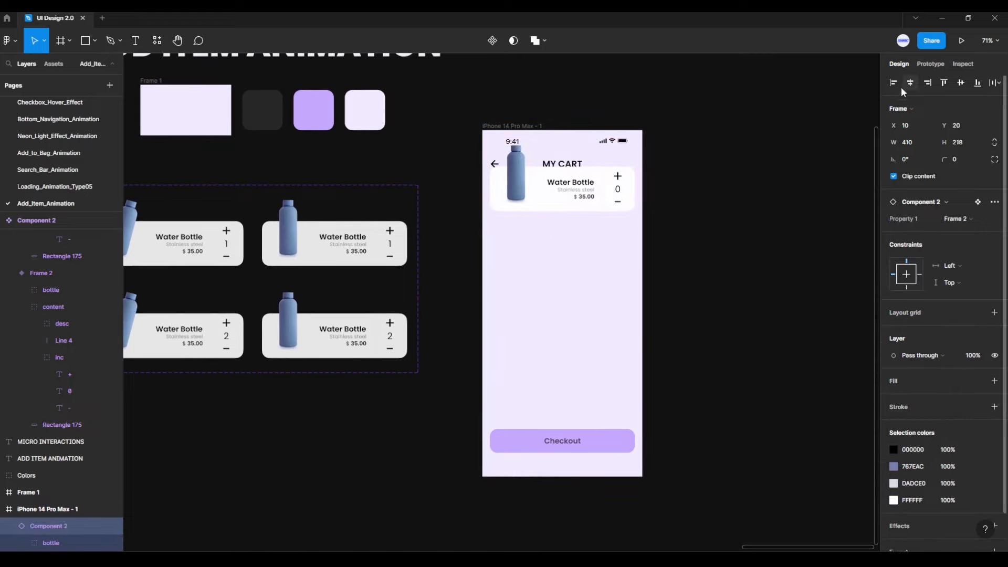
{"action": "key", "text": "shift+Down"}
{"action": "key", "text": "shift+Down"}
{"action": "key", "text": "shift+Down"}
{"action": "key", "text": "shift+Down"}
{"action": "key", "text": "shift+Down"}
{"action": "key", "text": "shift+Down"}
{"action": "key", "text": "shift+Down"}
{"action": "key", "text": "shift+Down"}
{"action": "key", "text": "shift+Down"}
{"action": "key", "text": "shift+Down"}
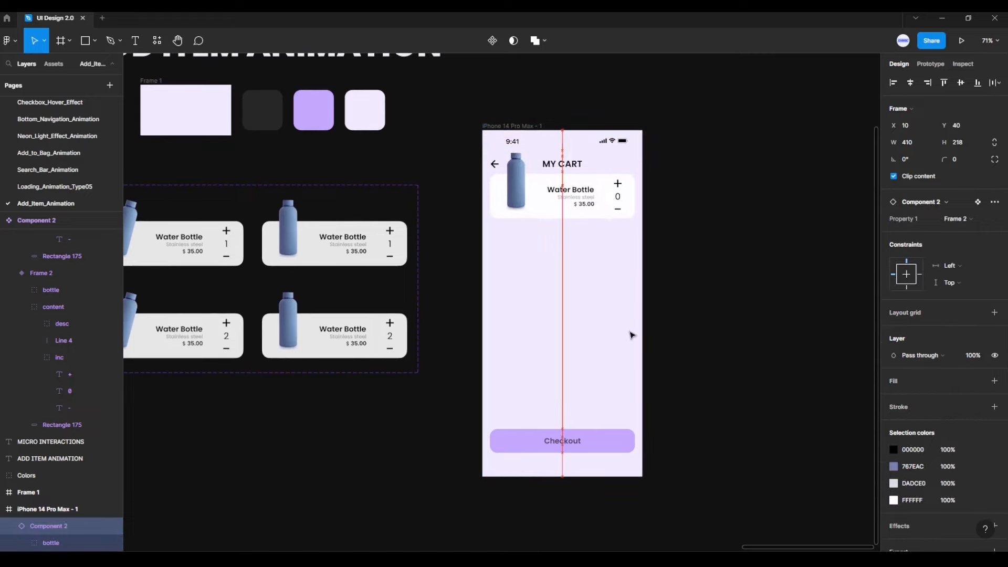
Nudge the water bottle card further below the MY CART heading to Y 176 and deselect it.
{"action": "scroll", "coordinate": [580, 298], "scroll_direction": "up", "scroll_amount": 5}
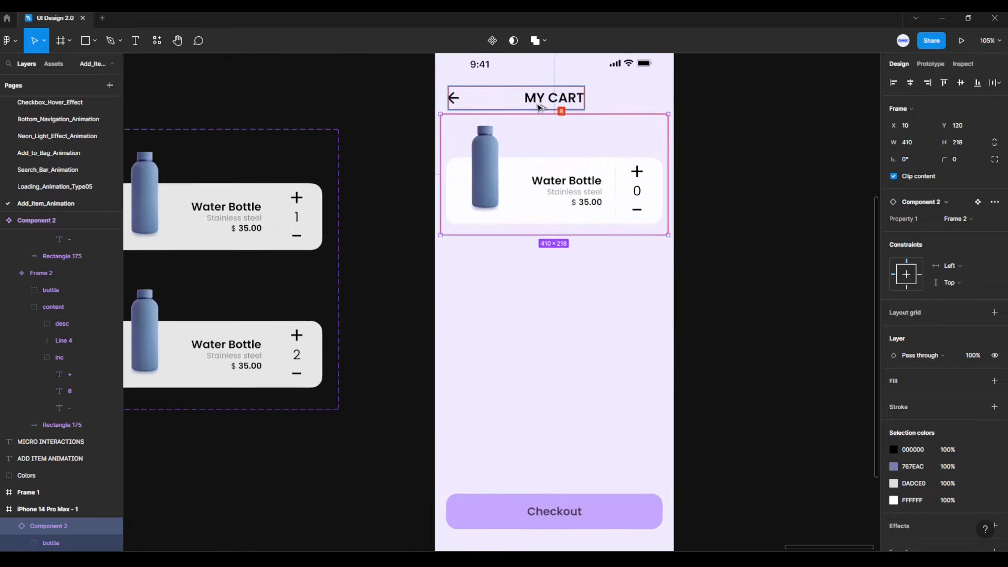
{"action": "key", "text": "alt+Down"}
{"action": "key", "text": "alt+Down"}
{"action": "key", "text": "alt+Down"}
{"action": "key", "text": "alt+Down"}
{"action": "key", "text": "alt+Down"}
{"action": "key", "text": "alt+Down"}
{"action": "key", "text": "alt+Down"}
{"action": "key", "text": "alt+Down"}
{"action": "key", "text": "alt+Down"}
{"action": "key", "text": "alt+Down"}
{"action": "key", "text": "alt+Down"}
{"action": "key", "text": "alt+Down"}
{"action": "key", "text": "alt+Down"}
{"action": "key", "text": "alt+Down"}
{"action": "key", "text": "alt+Down"}
{"action": "key", "text": "alt+Down"}
{"action": "key", "text": "alt+Down"}
{"action": "key", "text": "alt+Down"}
{"action": "key", "text": "alt+Down"}
{"action": "key", "text": "alt+Down"}
{"action": "key", "text": "alt+Down"}
{"action": "key", "text": "alt+Down"}
{"action": "key", "text": "alt+Down"}
{"action": "key", "text": "alt+Down"}
{"action": "key", "text": "alt+Down"}
{"action": "key", "text": "alt+Down"}
{"action": "key", "text": "alt+Down"}
{"action": "key", "text": "alt+Down"}
{"action": "key", "text": "alt+Down"}
{"action": "key", "text": "alt+Down"}
{"action": "key", "text": "alt+Down"}
{"action": "key", "text": "alt+Down"}
{"action": "key", "text": "alt+Down"}
{"action": "key", "text": "alt+Down"}
{"action": "key", "text": "alt+Down"}
{"action": "key", "text": "alt+Down"}
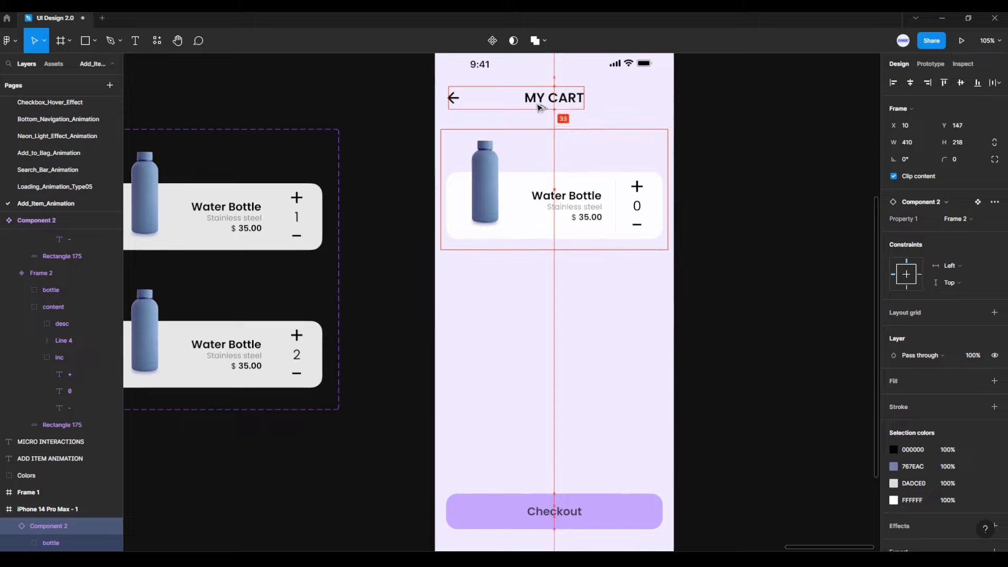
{"action": "key", "text": "alt+Down"}
{"action": "key", "text": "alt+Down"}
{"action": "key", "text": "alt+Down"}
{"action": "key", "text": "alt+Down"}
{"action": "key", "text": "alt+Down"}
{"action": "key", "text": "alt+Down"}
{"action": "key", "text": "alt+Down"}
{"action": "key", "text": "alt+Down"}
{"action": "key", "text": "alt+Down"}
{"action": "key", "text": "alt+Down"}
{"action": "key", "text": "alt+Down"}
{"action": "key", "text": "alt+Down"}
{"action": "key", "text": "alt+Down"}
{"action": "key", "text": "alt+Down"}
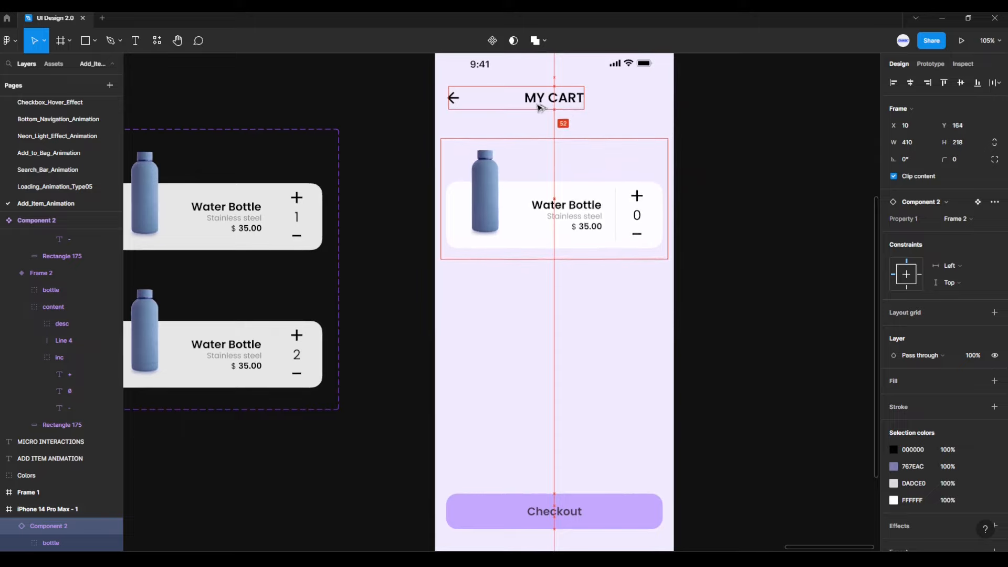
{"action": "key", "text": "alt+Down"}
{"action": "key", "text": "alt+Down"}
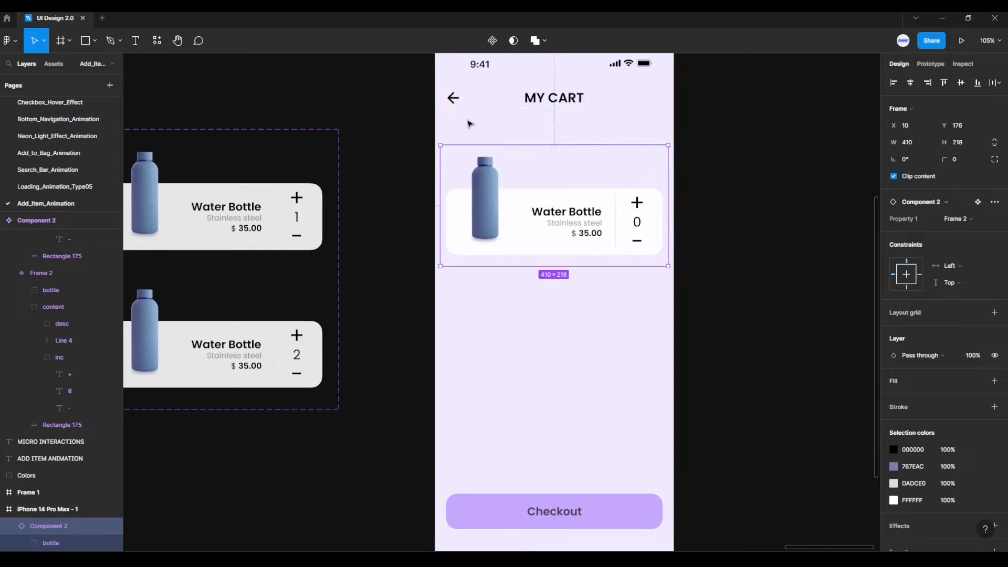
{"action": "left_click", "coordinate": [704, 188]}
Start the prototype preview from the iPhone 14 Pro Max - 1 frame.
{"action": "scroll", "coordinate": [706, 188], "scroll_direction": "down", "scroll_amount": 4}
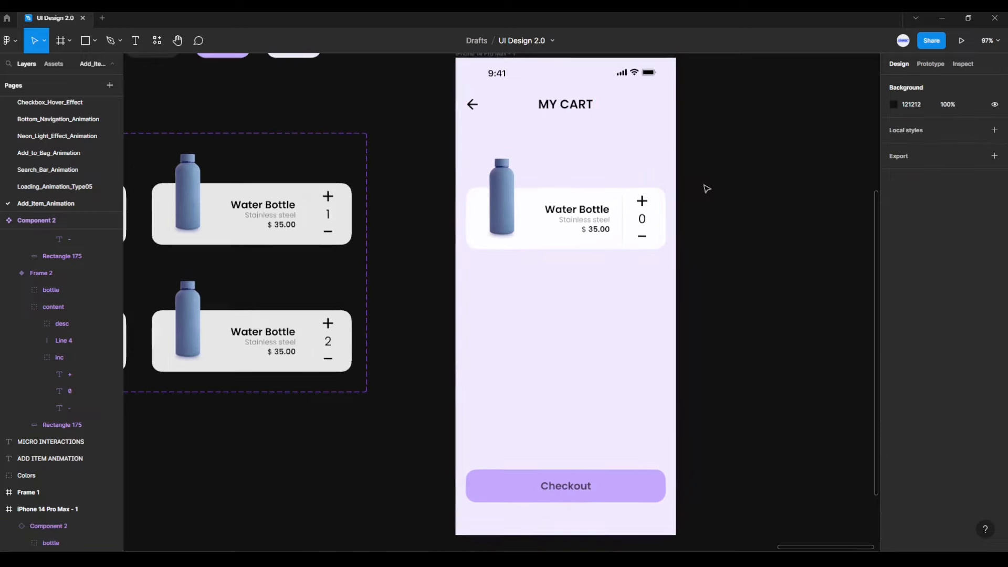
{"action": "scroll", "coordinate": [682, 207], "scroll_direction": "up", "scroll_amount": 2}
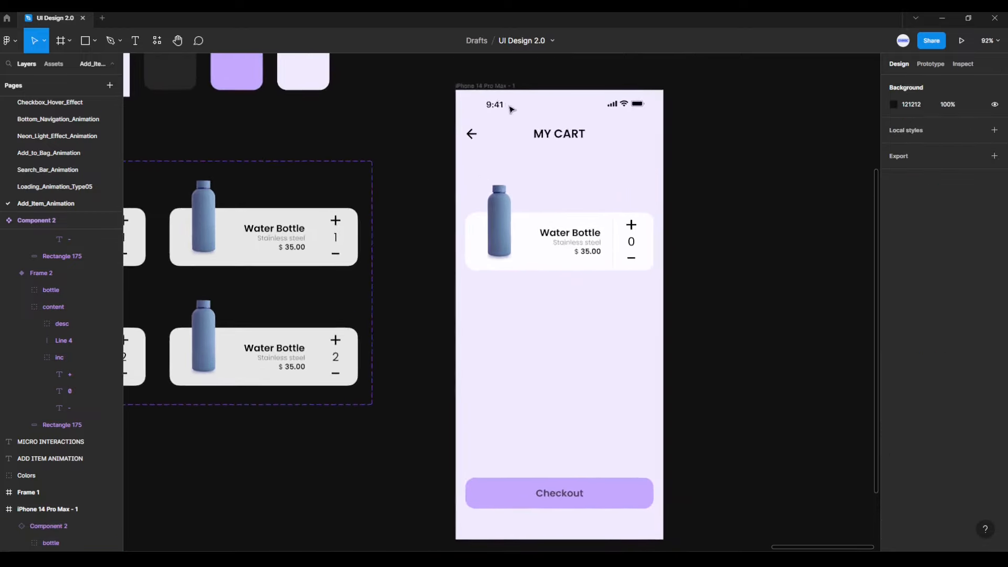
{"action": "left_click", "coordinate": [498, 88]}
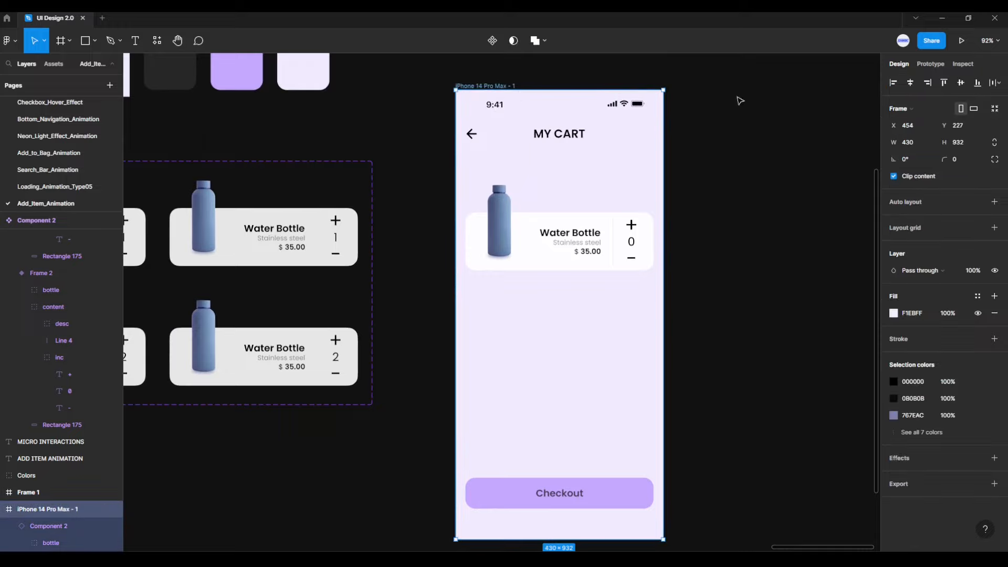
{"action": "left_click", "coordinate": [955, 43]}
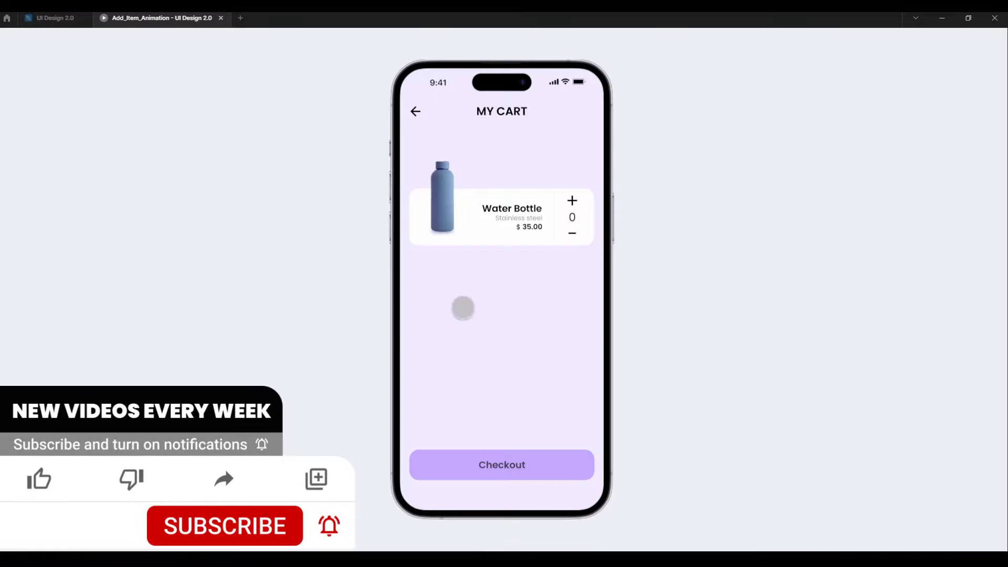
Test the add-item animation in the preview by repeatedly increasing and decreasing the water bottle quantity with the plus and minus signs.
{"action": "left_click", "coordinate": [571, 201]}
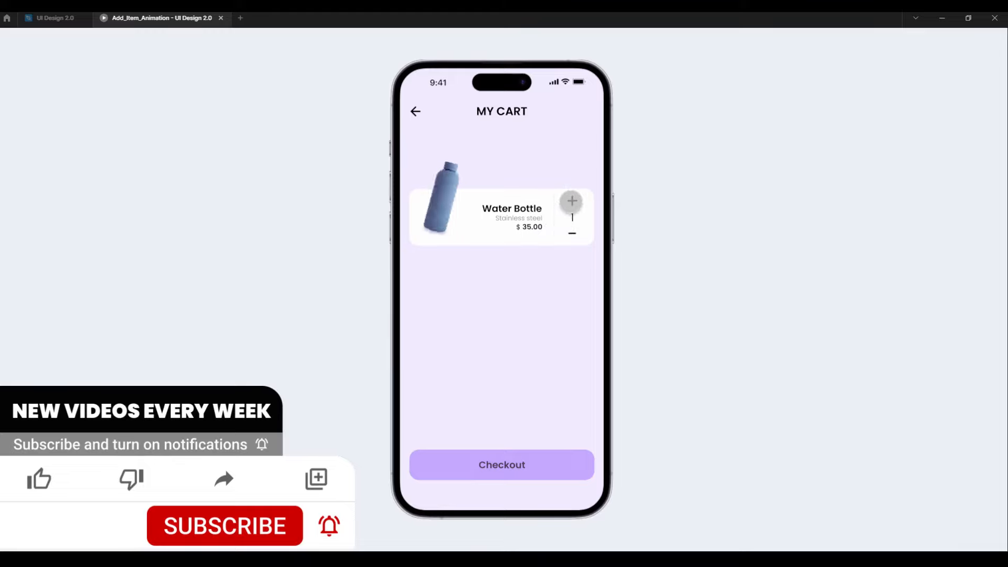
{"action": "left_click", "coordinate": [571, 200]}
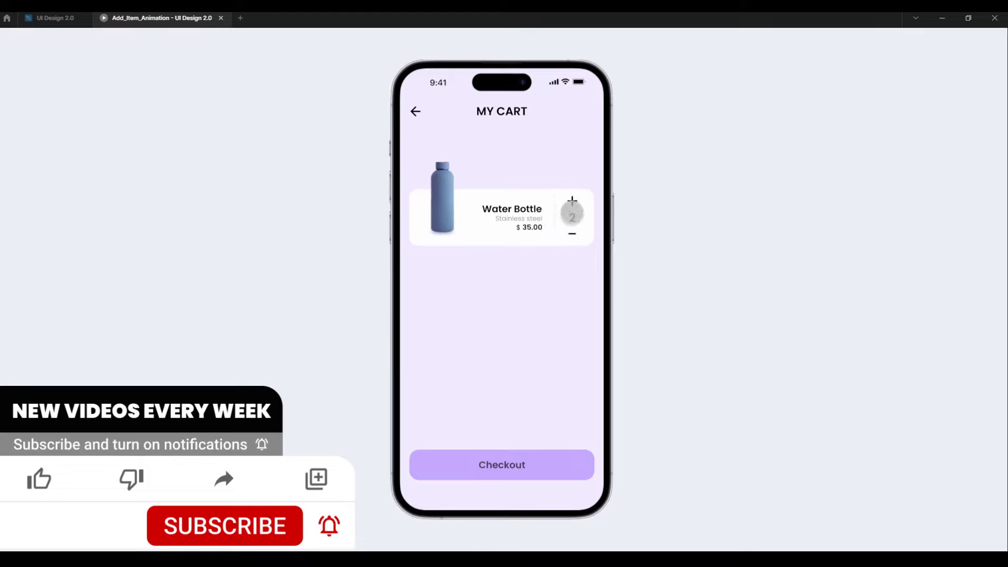
{"action": "left_click", "coordinate": [571, 235]}
{"action": "left_click", "coordinate": [572, 202]}
{"action": "left_click", "coordinate": [573, 233]}
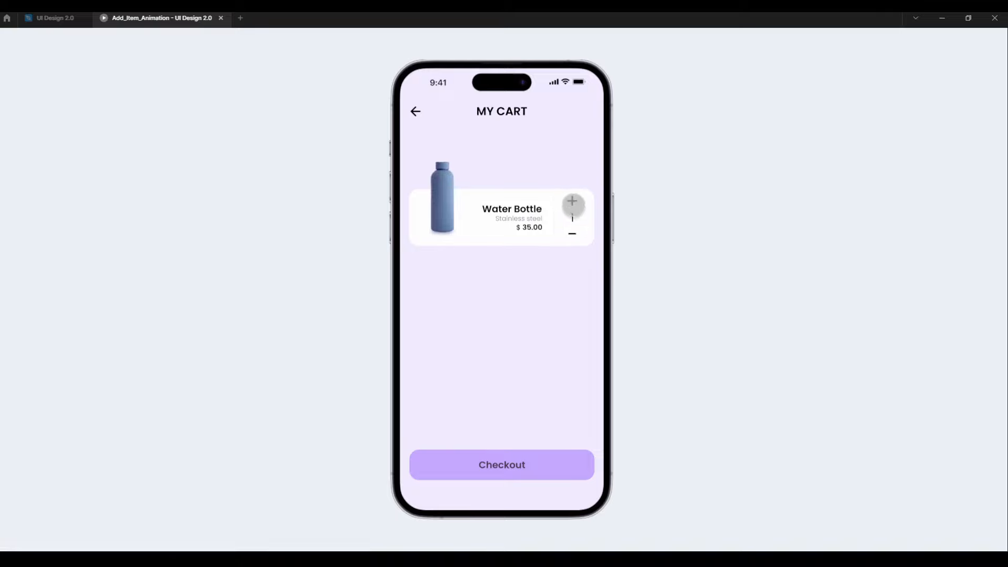
{"action": "left_click", "coordinate": [572, 235]}
{"action": "left_click", "coordinate": [572, 202]}
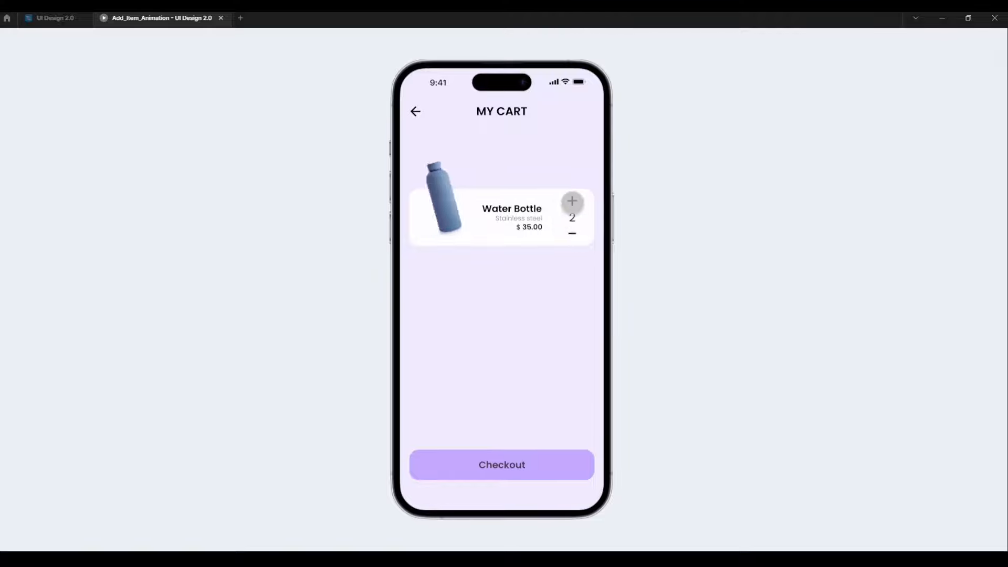
{"action": "left_click", "coordinate": [573, 234]}
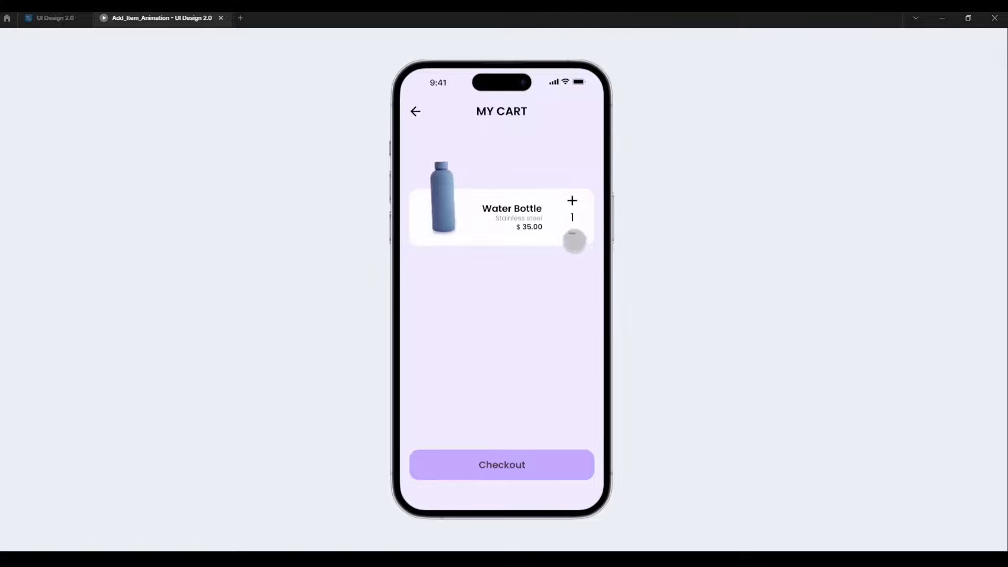
{"action": "left_click", "coordinate": [572, 202]}
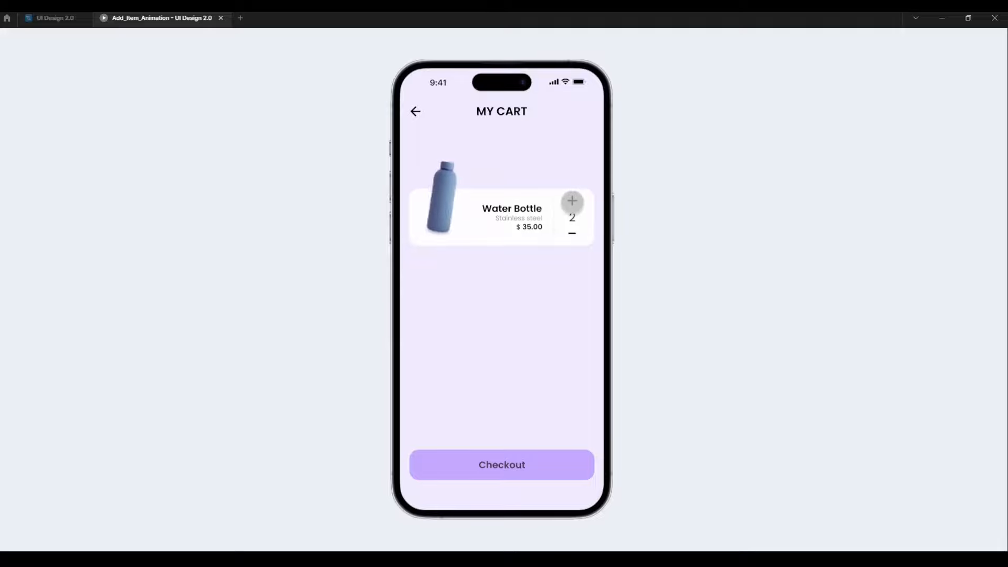